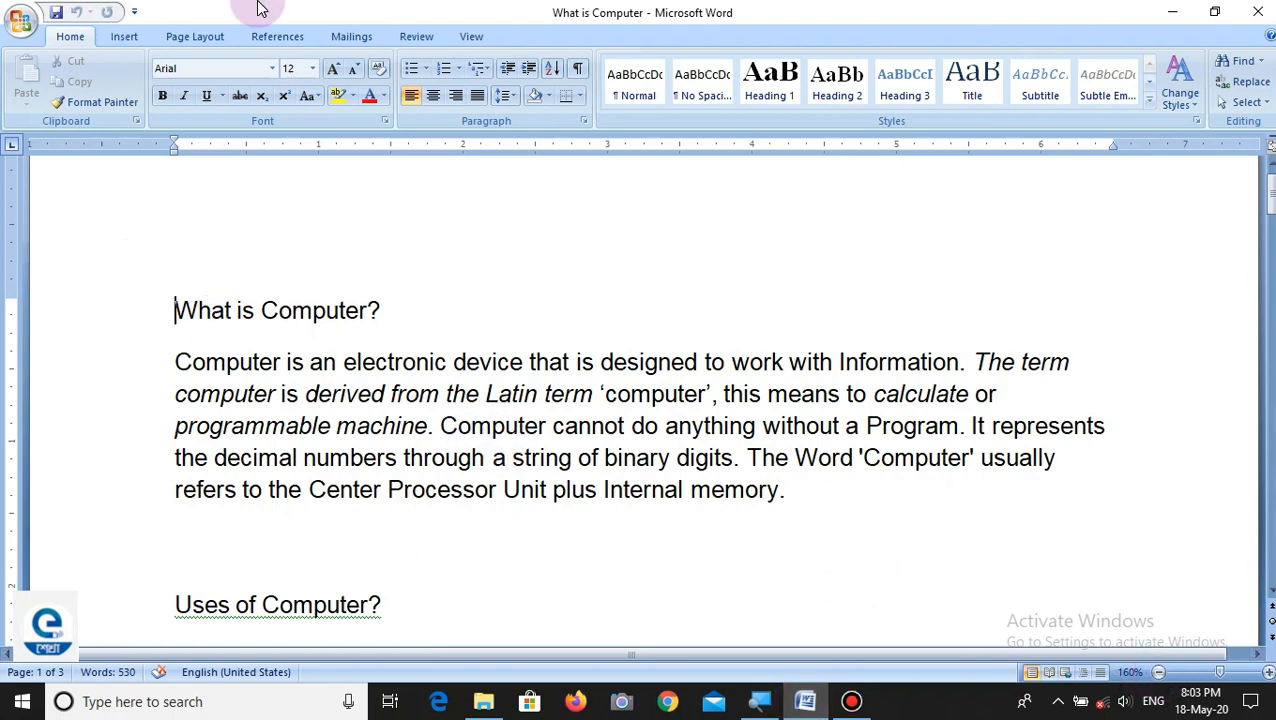
Add the footnote "Cpu is a Main Part of the Computer." to "Center Processor Unit" in the first paragraph and preview it at its reference mark
click(283, 42)
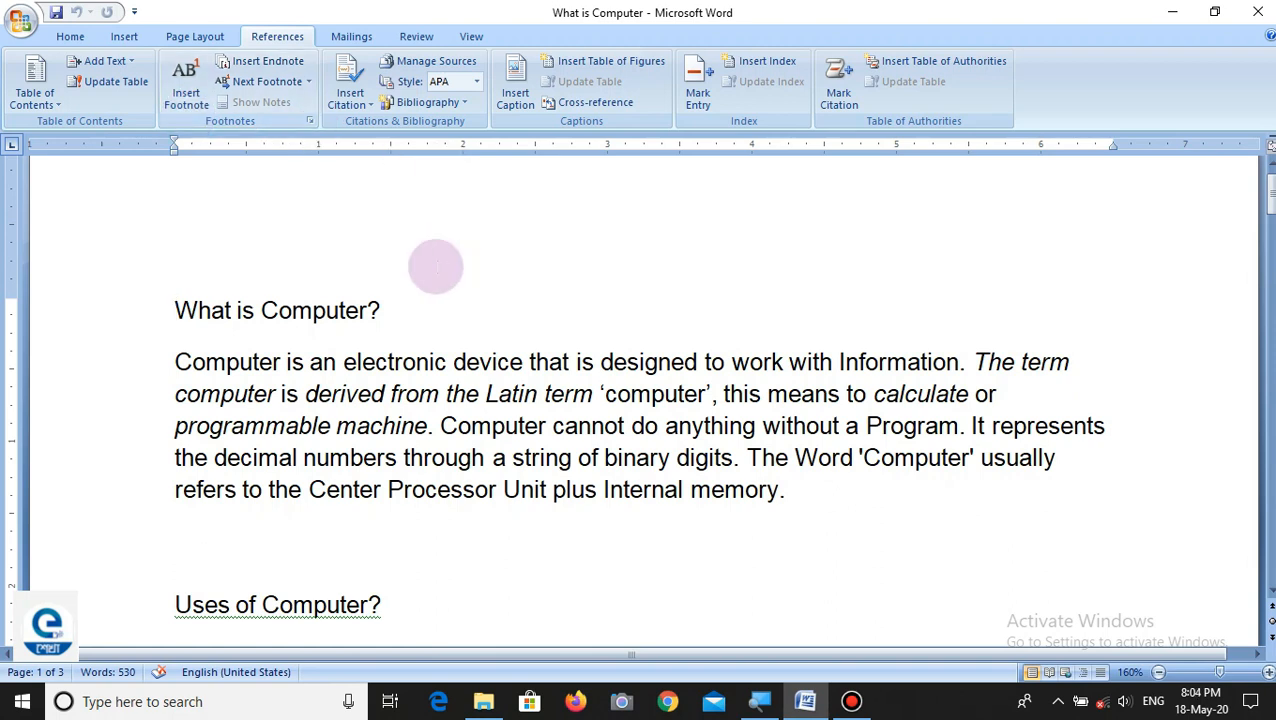
click(308, 489)
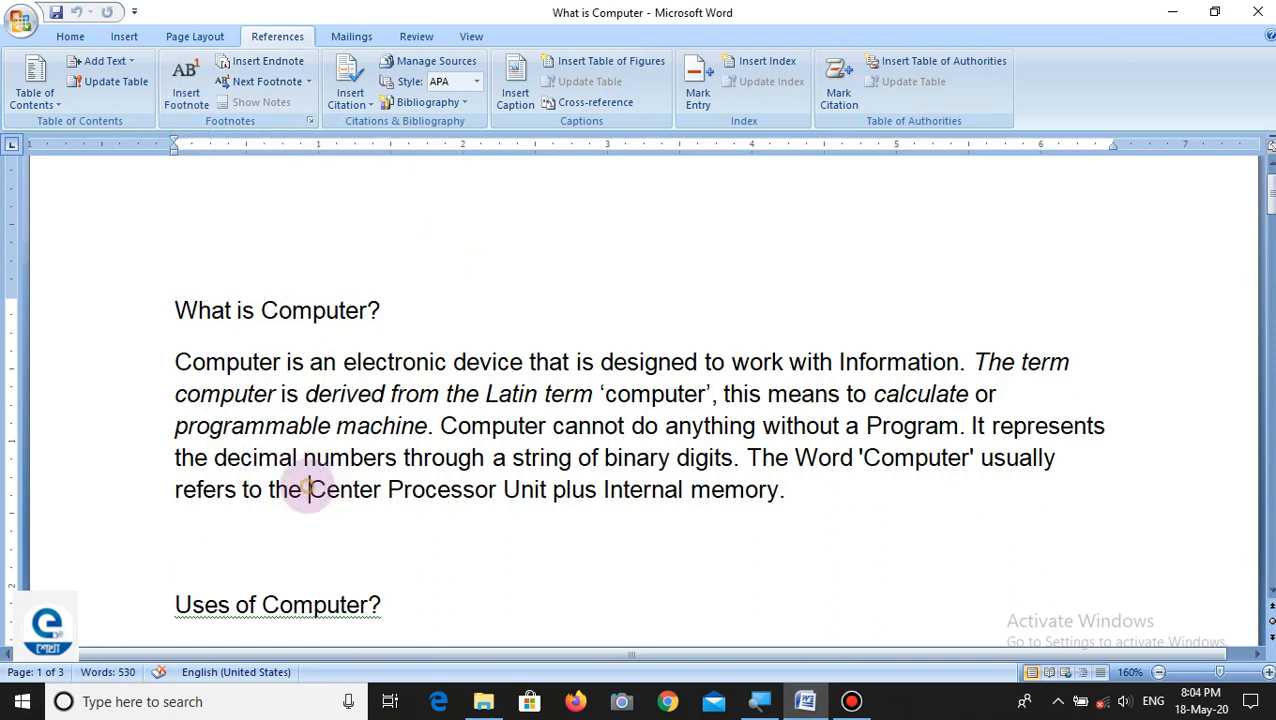
drag(308, 492, 546, 500)
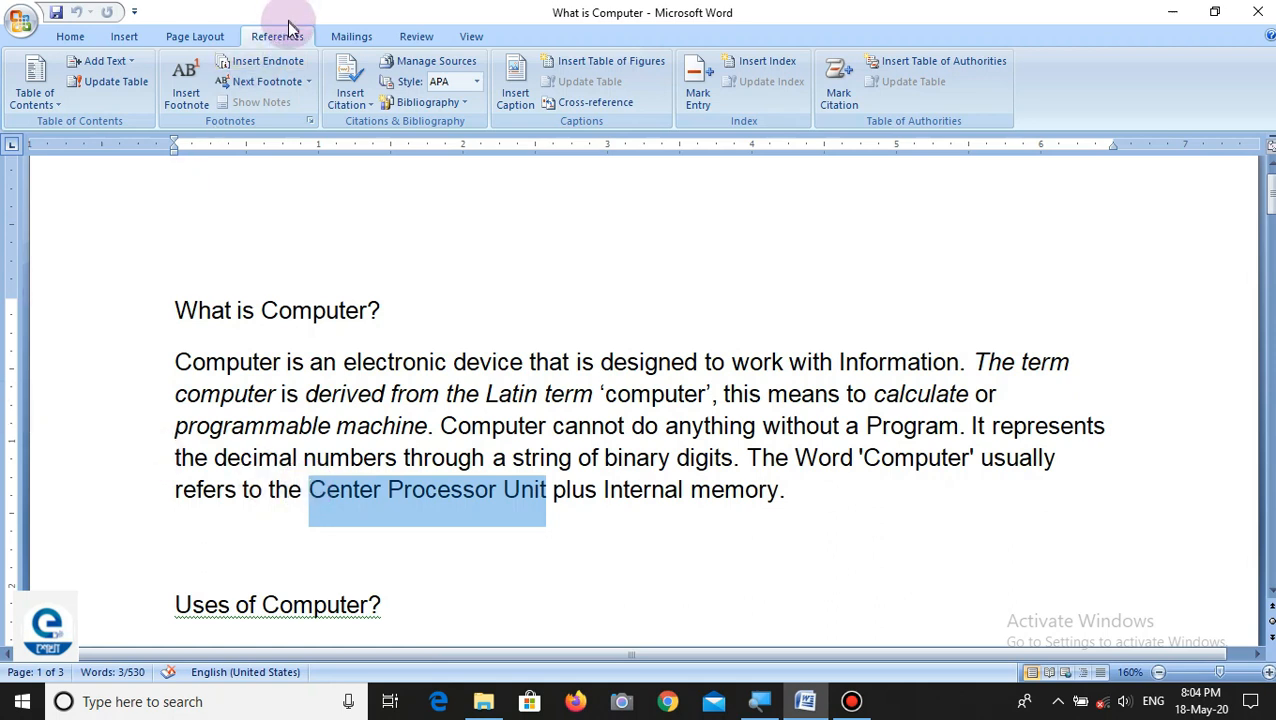
click(190, 92)
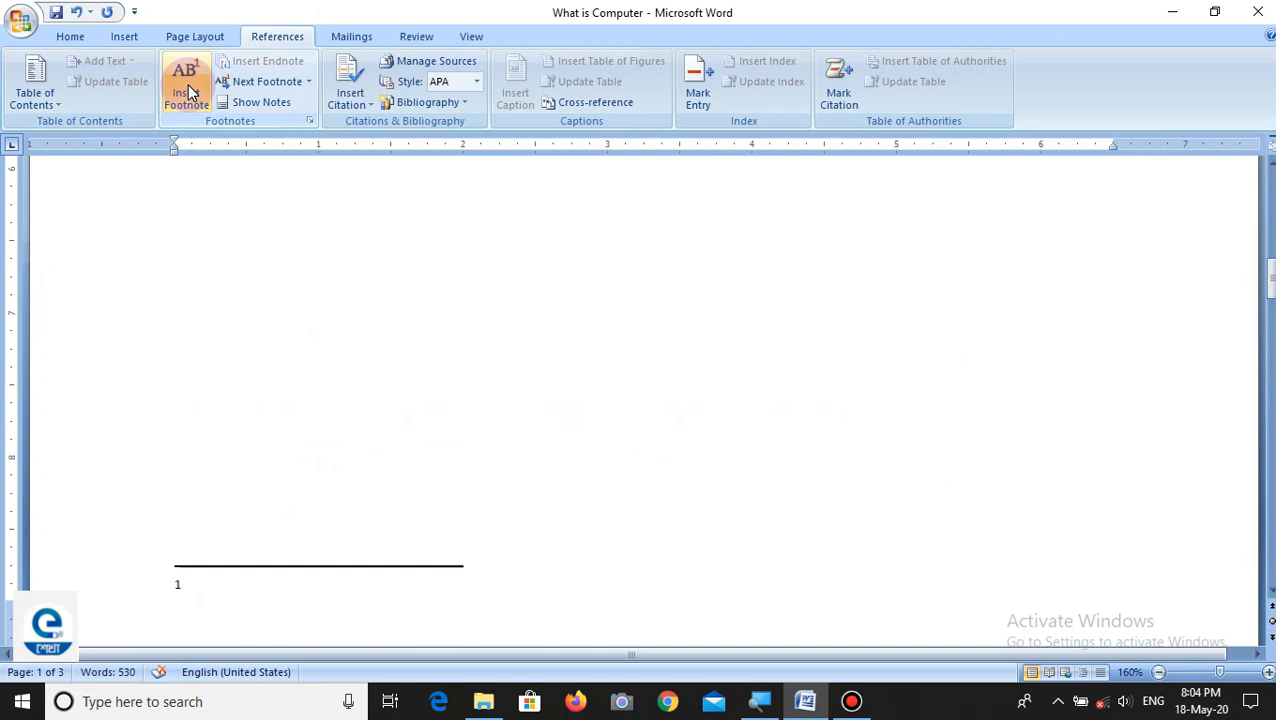
text(C)
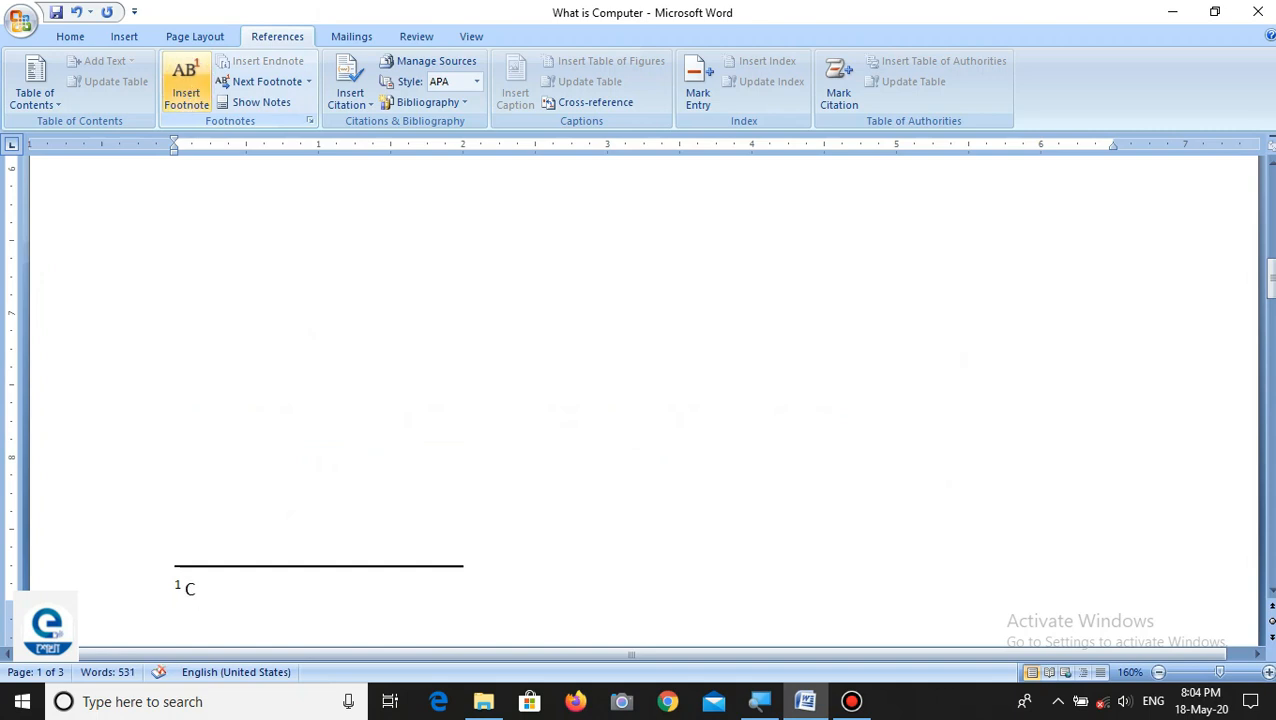
text(pu is a M)
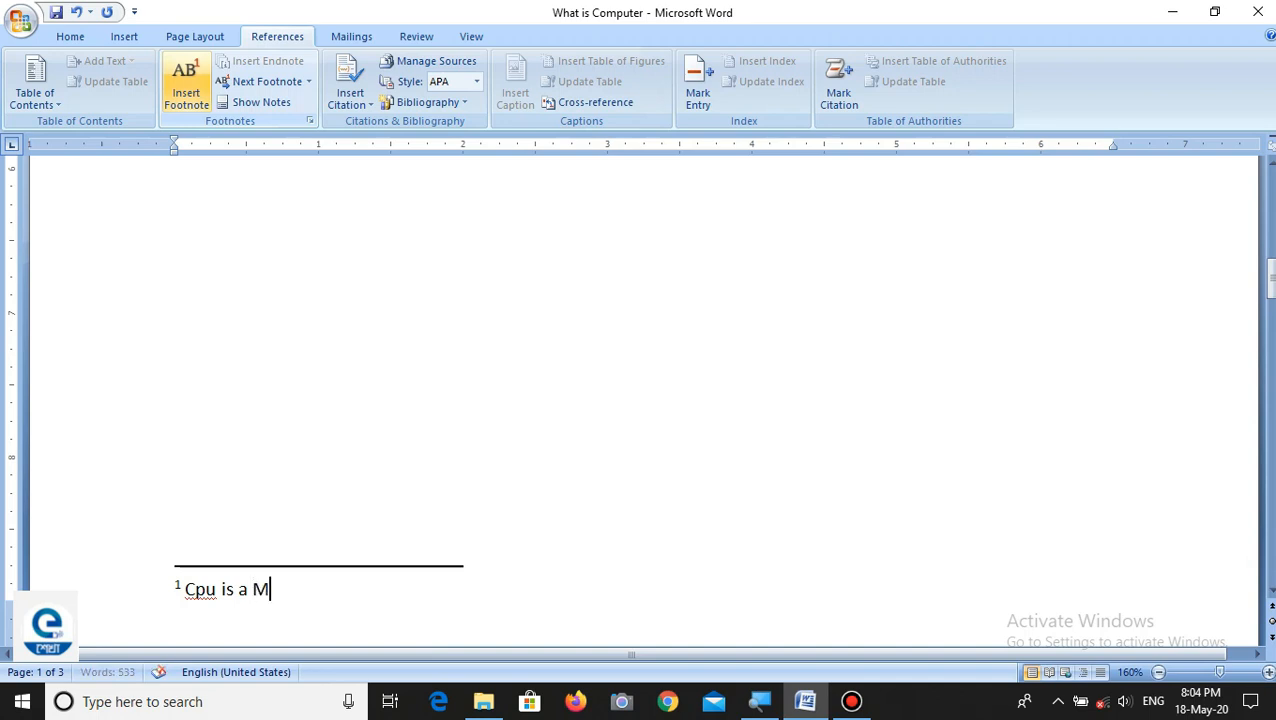
text(ain Part of t)
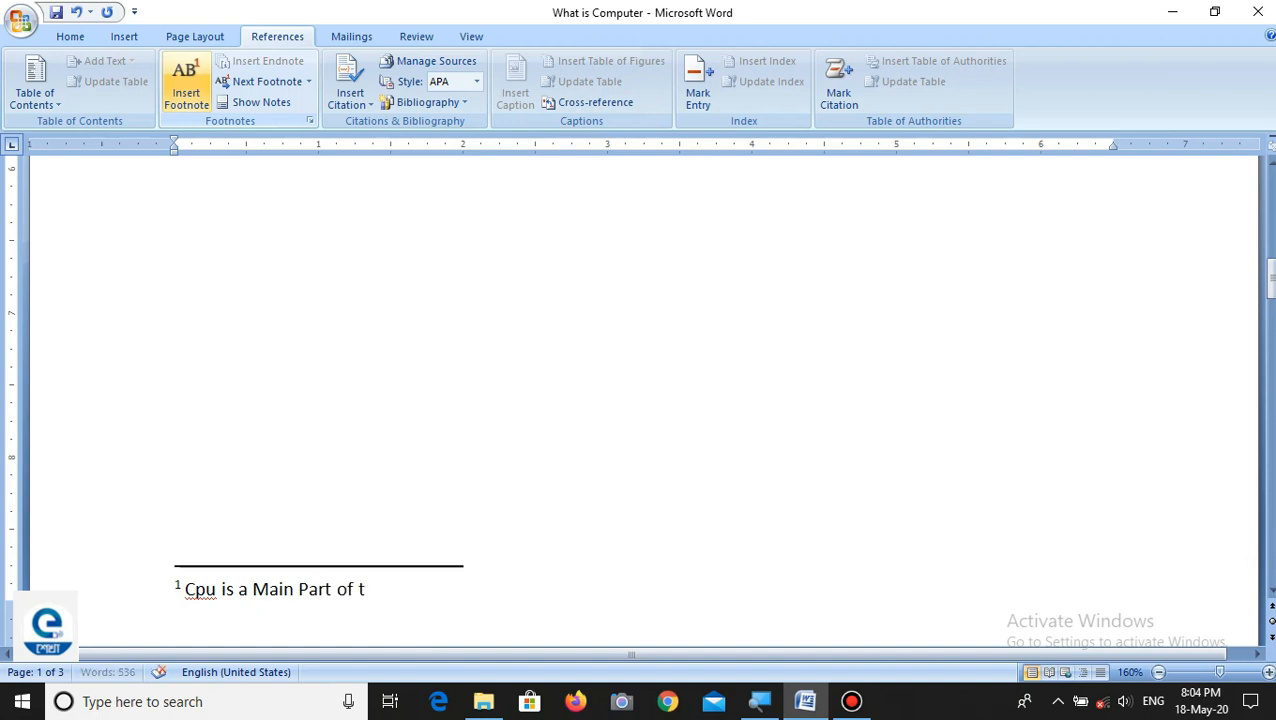
text(he Comp)
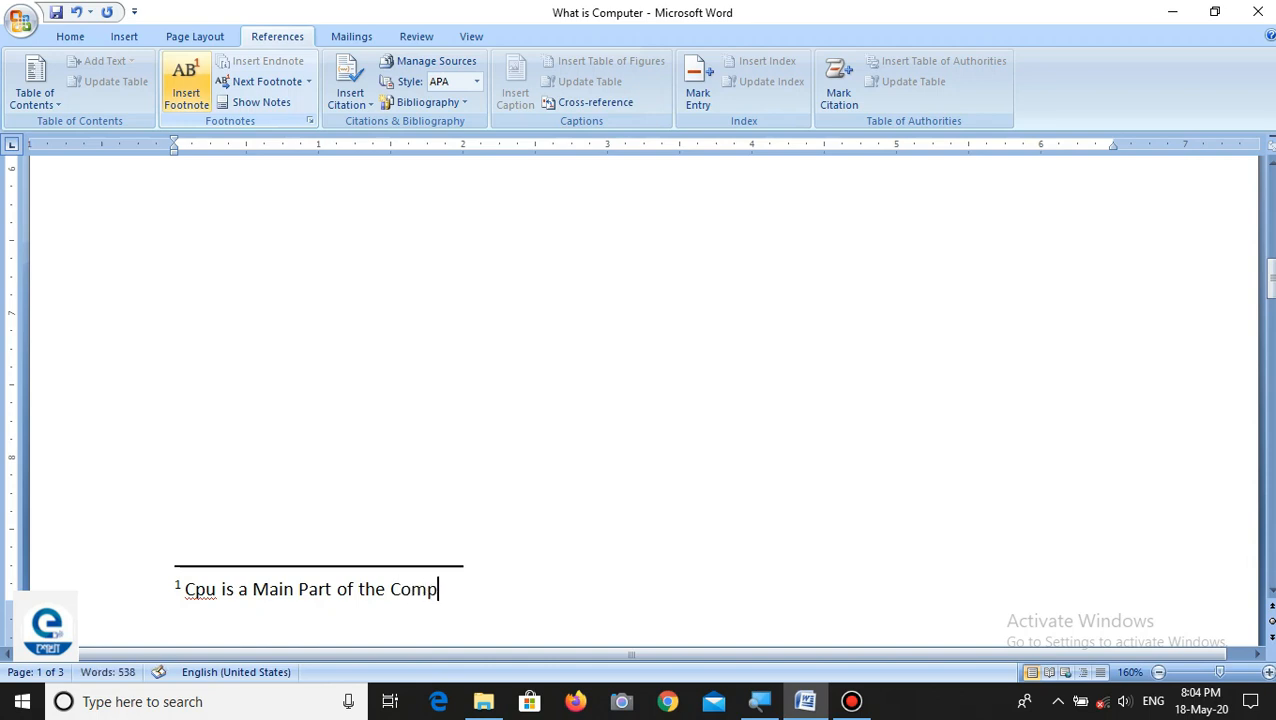
text(uter.)
click(285, 200)
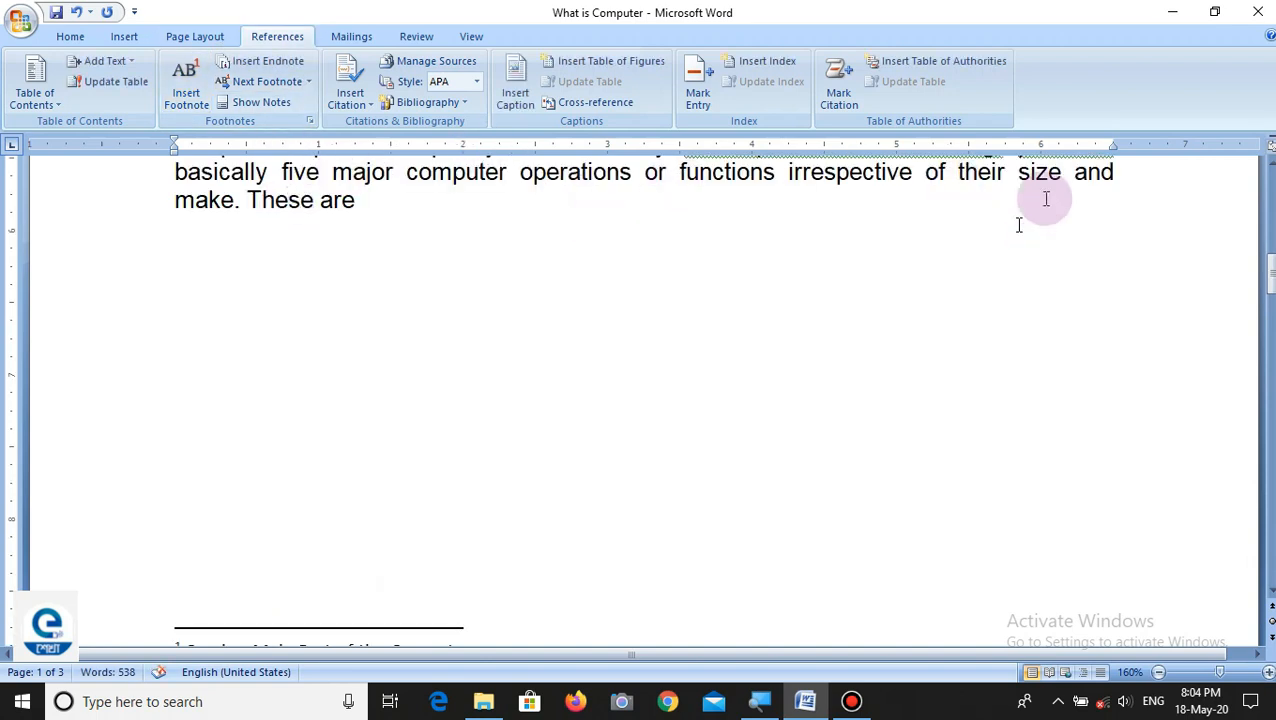
click(1270, 172)
drag(1270, 172, 1270, 172)
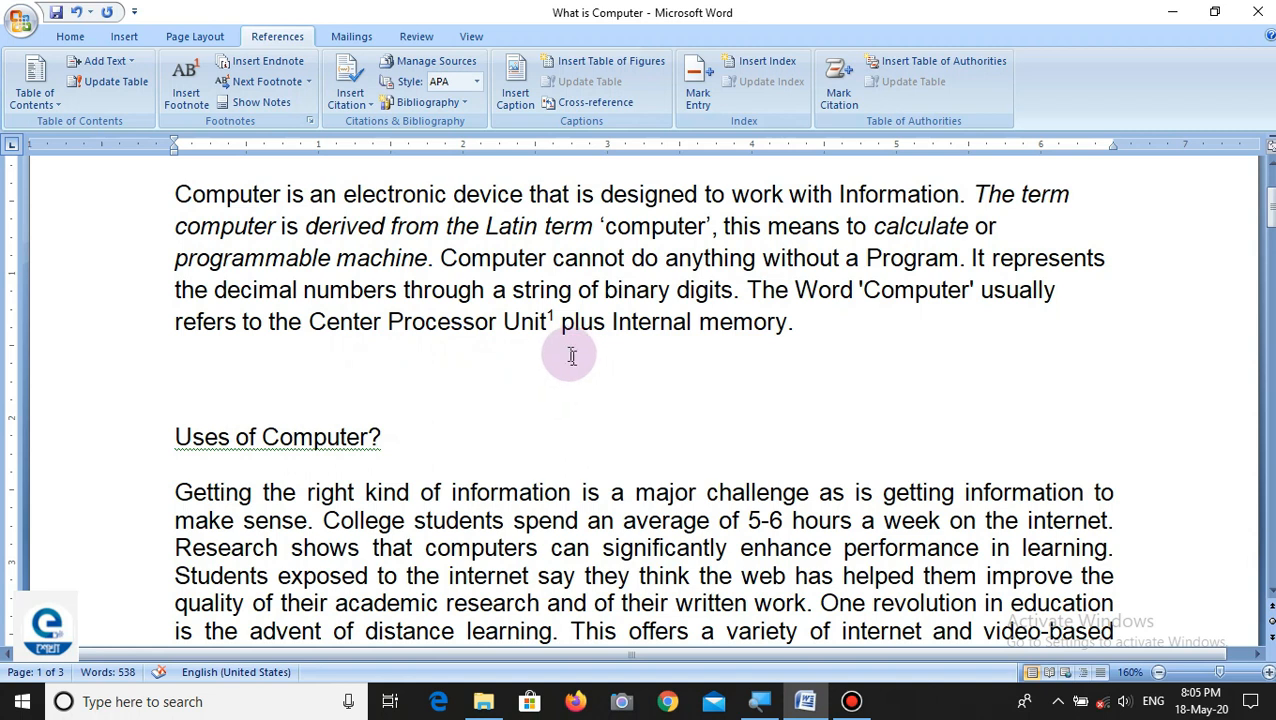
mouse_move(553, 318)
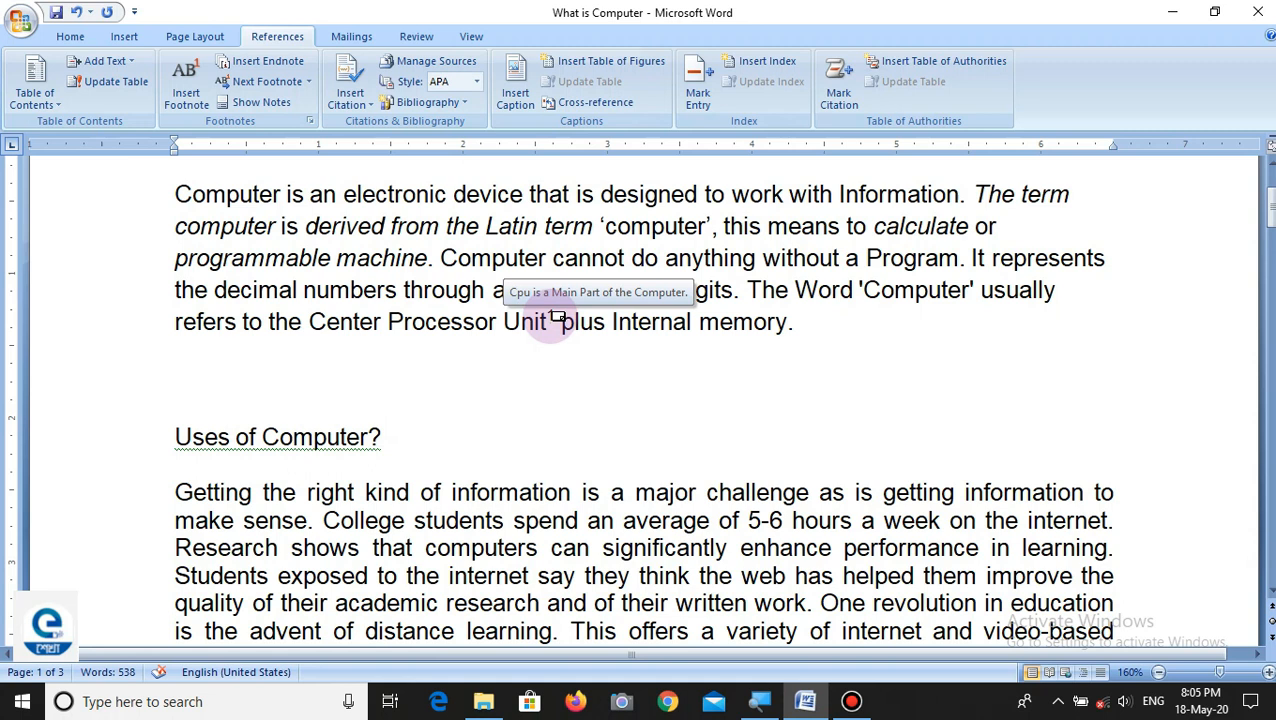
Insert a footnote on the word "memory" at the end of the first paragraph
key(ctrl+Home)
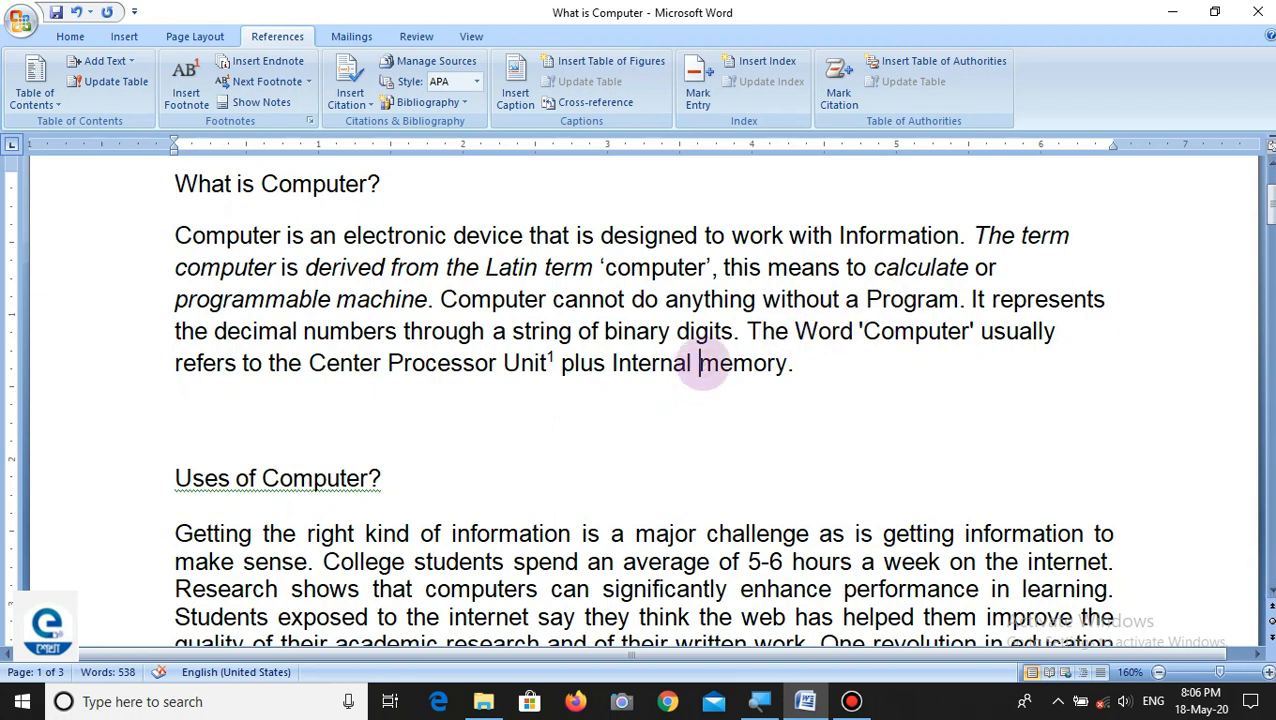
key(shift+Right)
key(shift+Right)
key(shift+Right)
key(shift+Right)
key(shift+Right)
key(shift+Right)
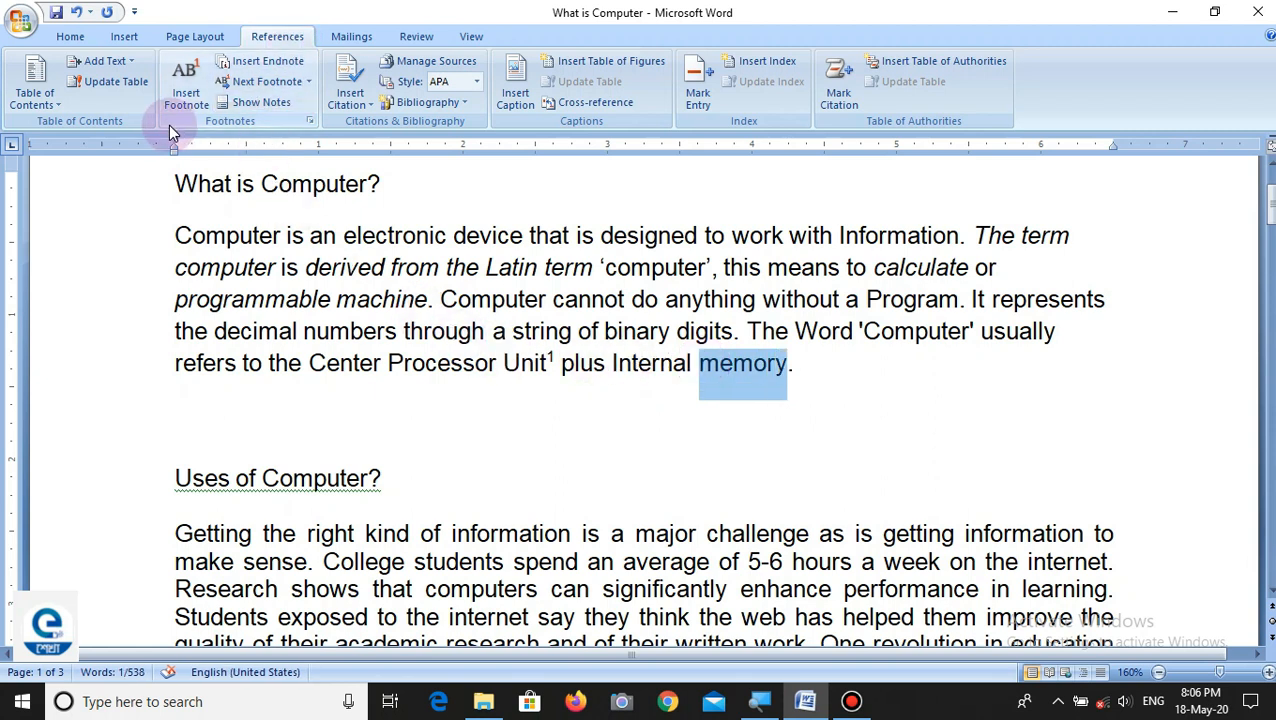
click(187, 100)
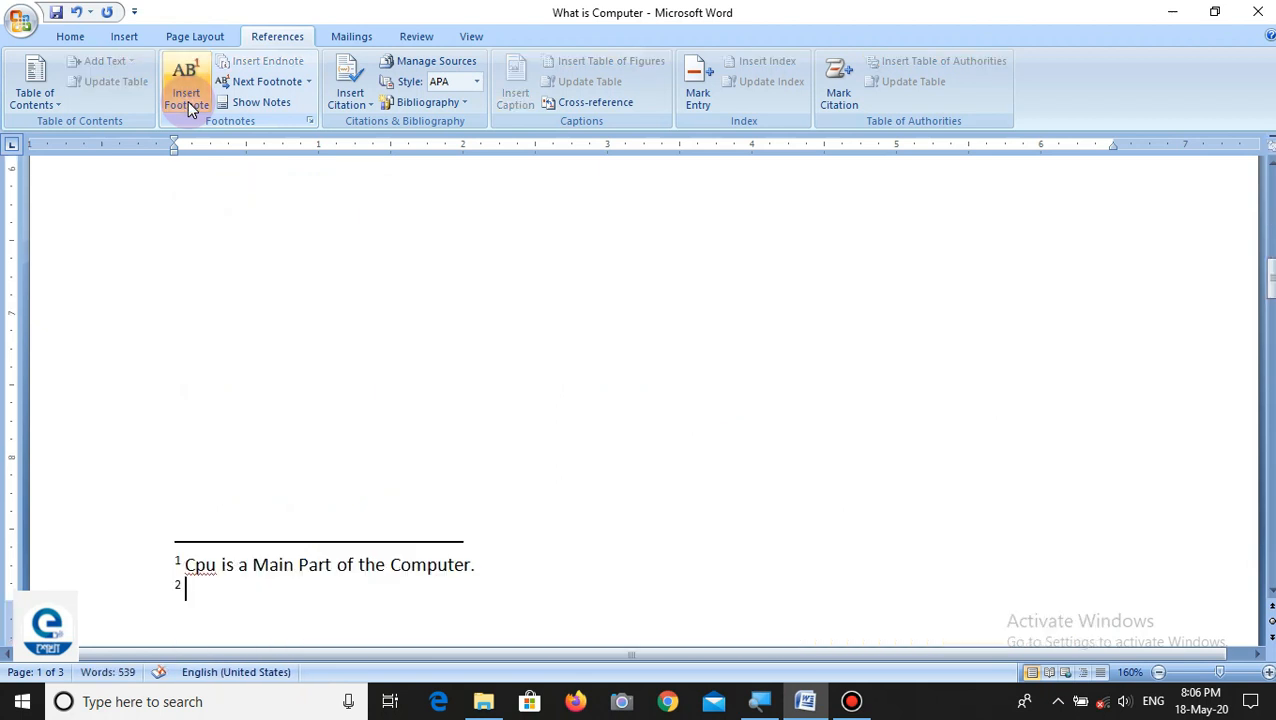
Enter "Memory are two type p Memory and S Memory." as the new footnote's text and return to its reference mark after "memory"
text(m)
key(BackSpace)
text(Mem)
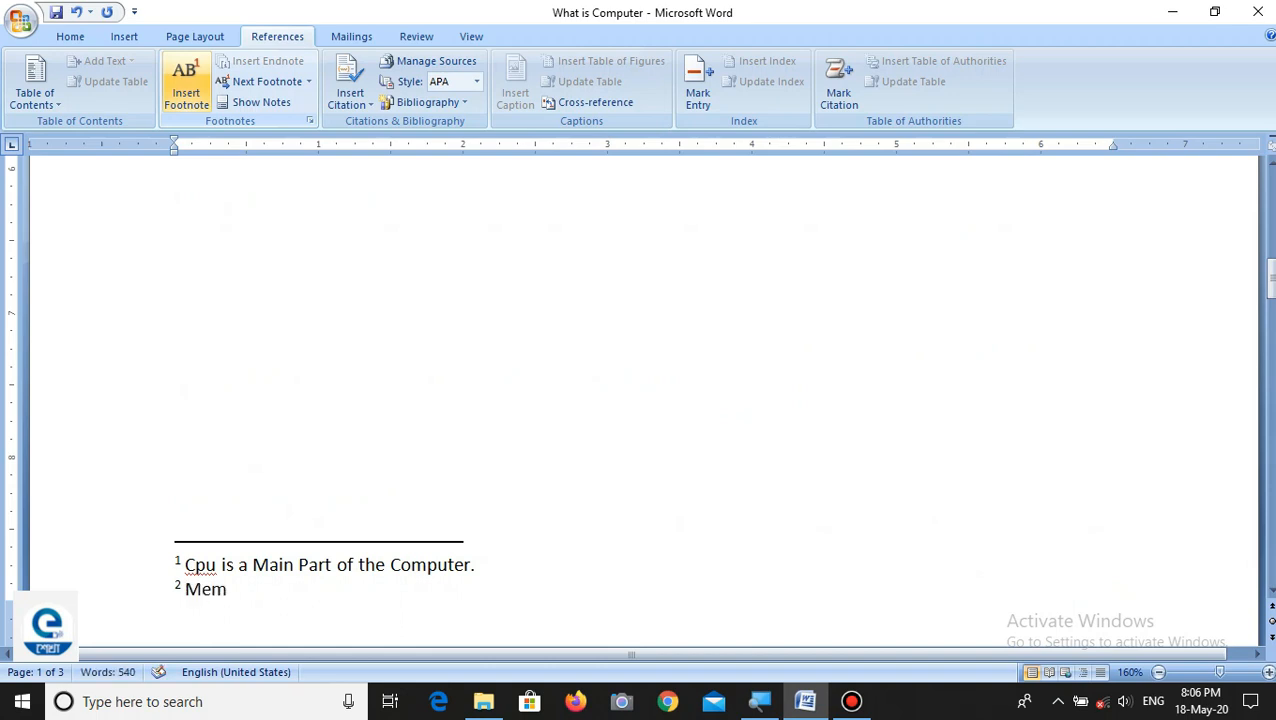
text(ory are two type)
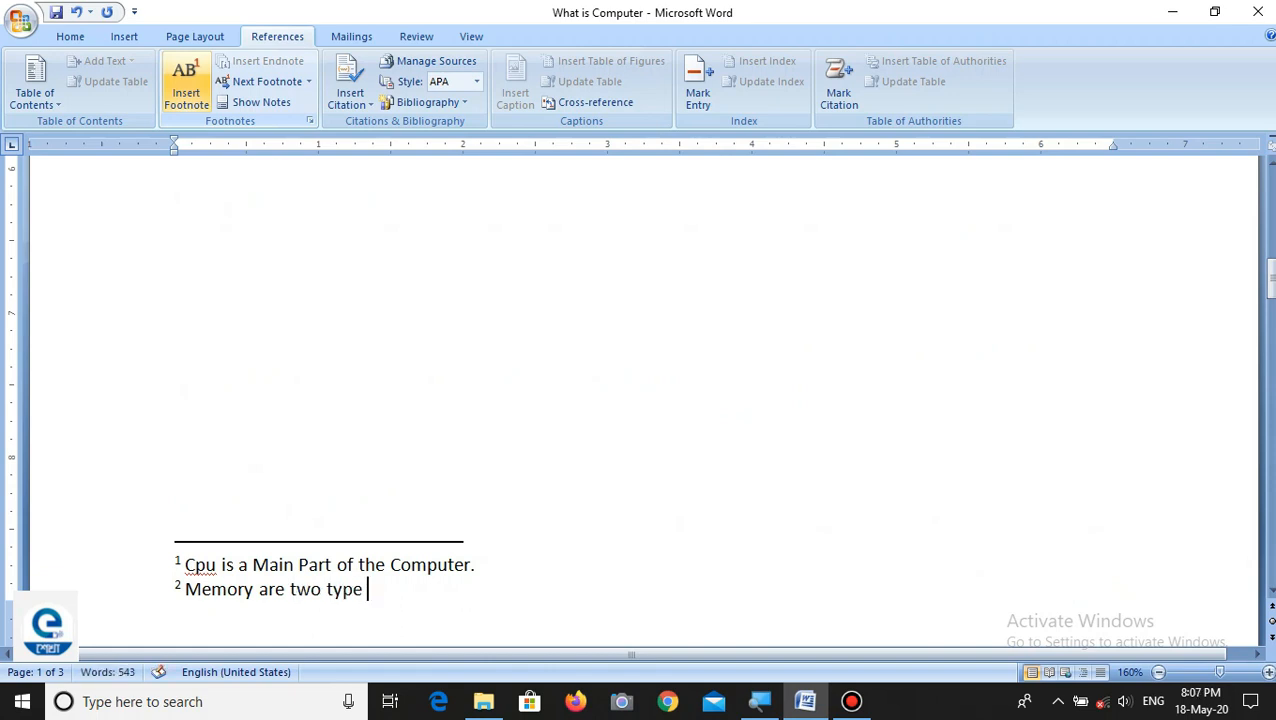
text( p)
text(Memory a)
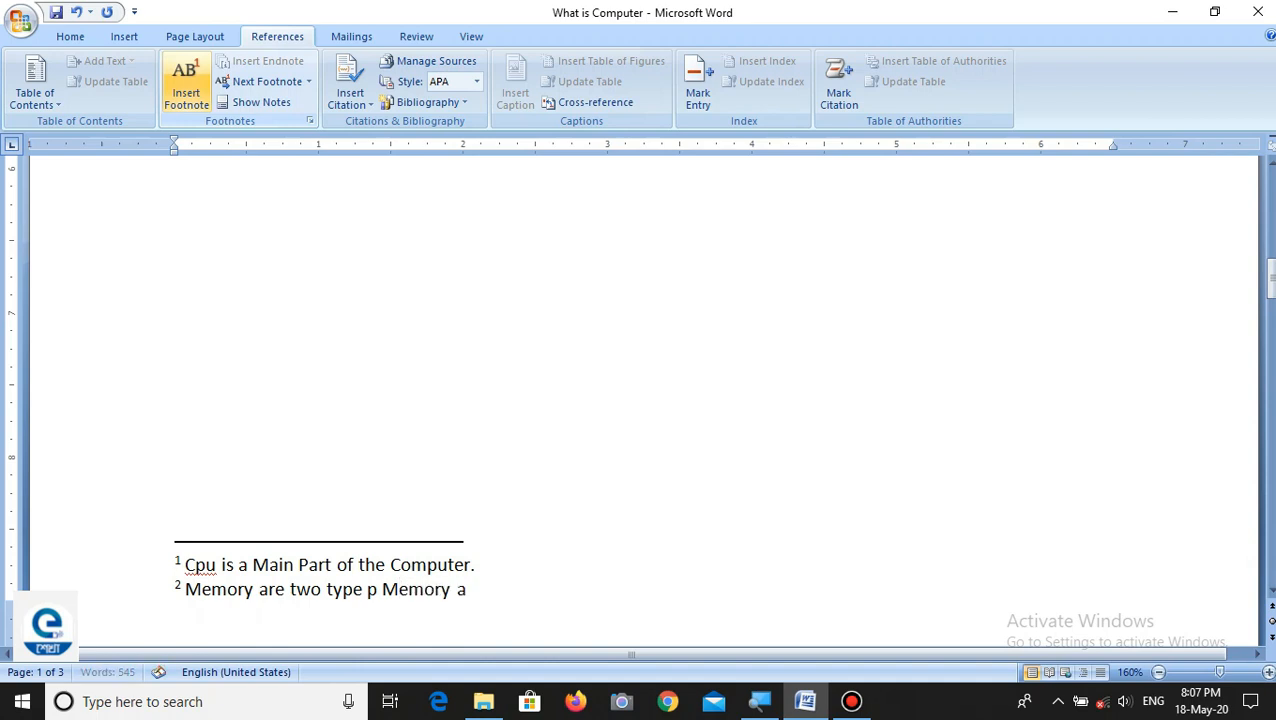
text(nd S me)
key(BackSpace)
key(BackSpace)
text(Memory)
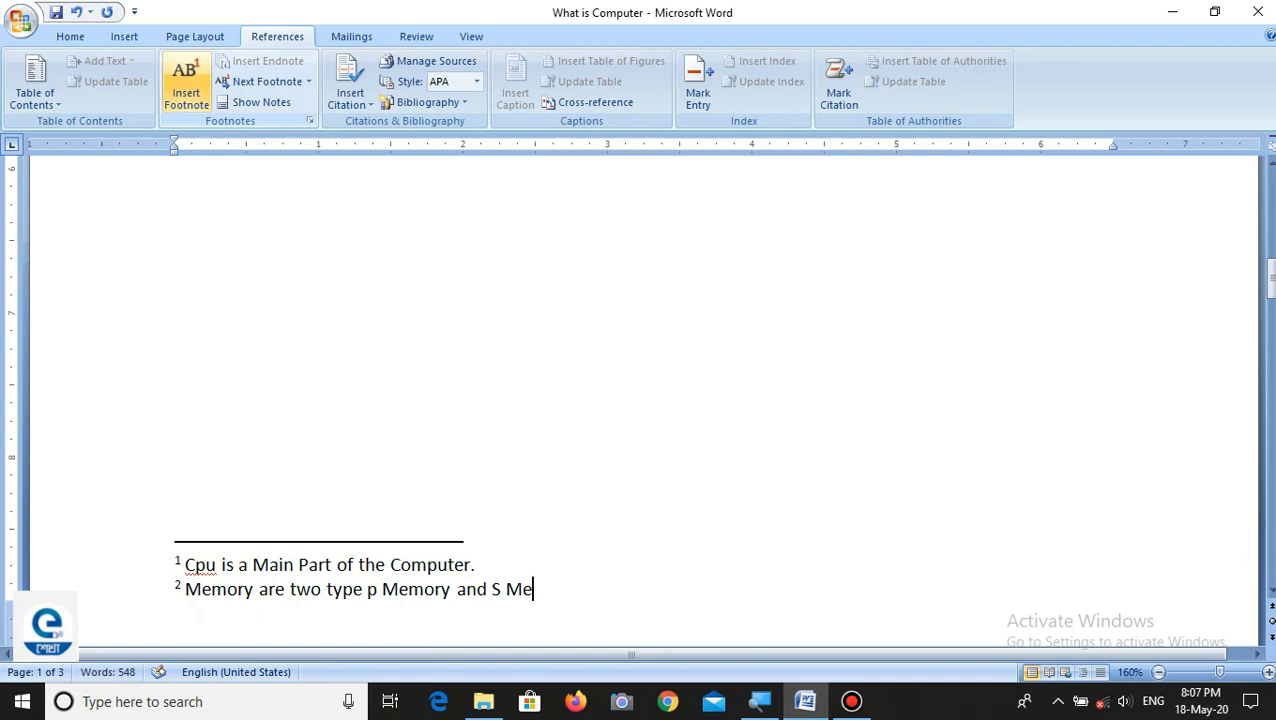
text(.)
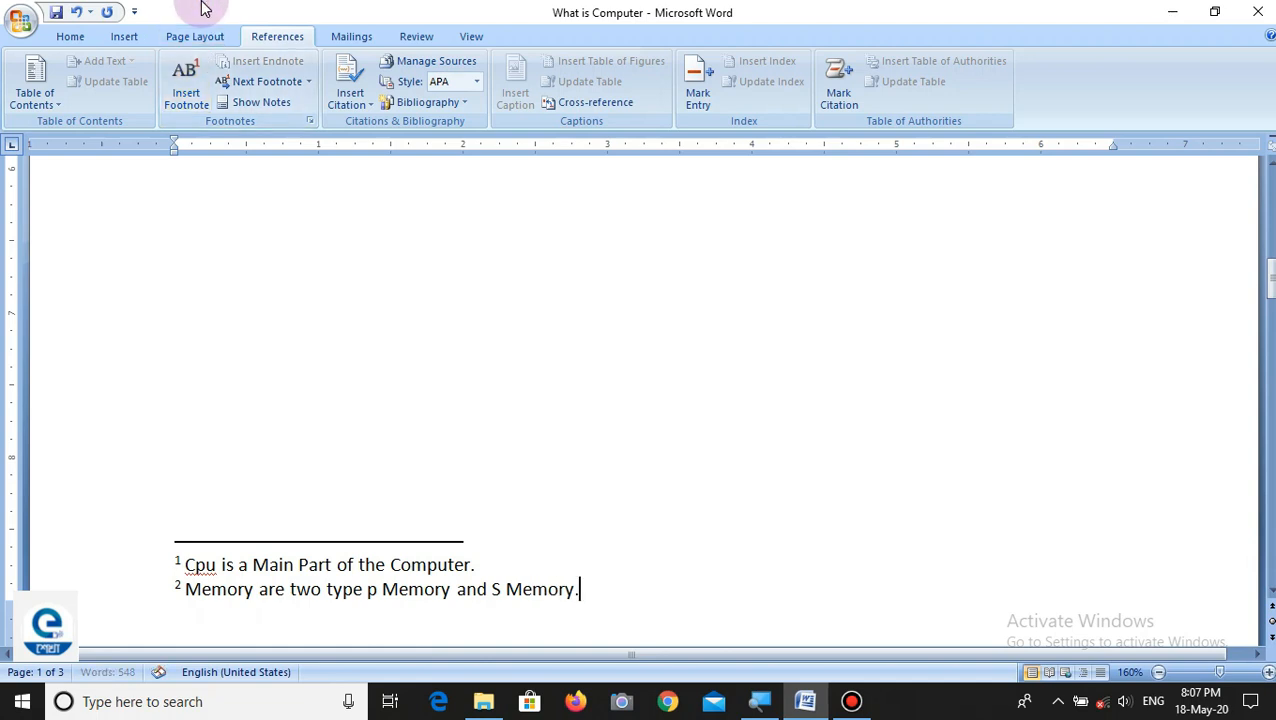
click(191, 199)
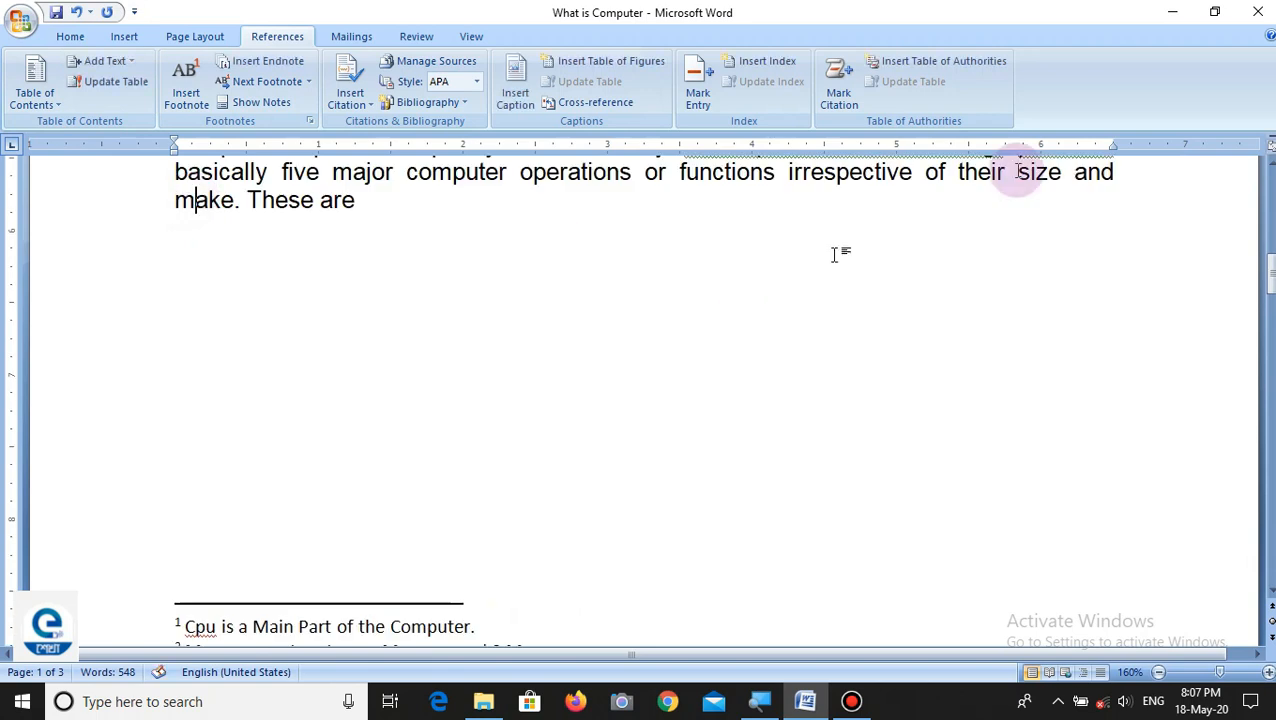
click(1269, 147)
click(1272, 167)
click(1272, 167)
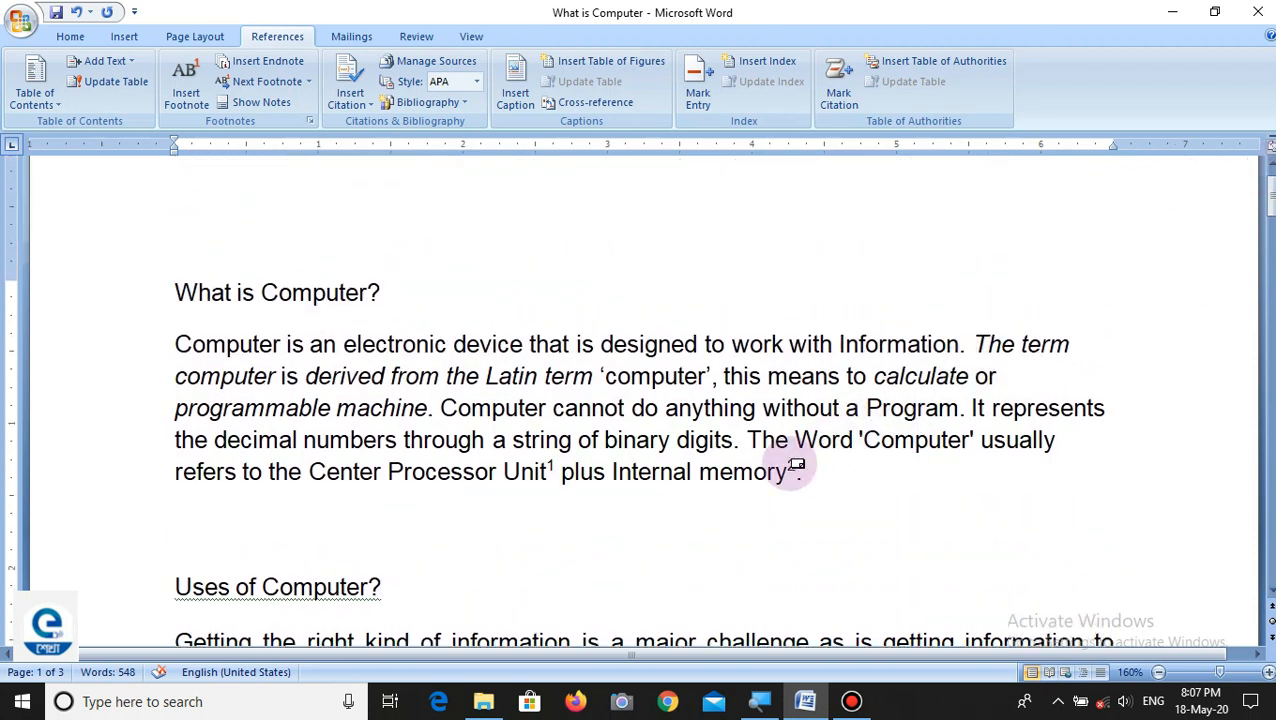
mouse_move(797, 465)
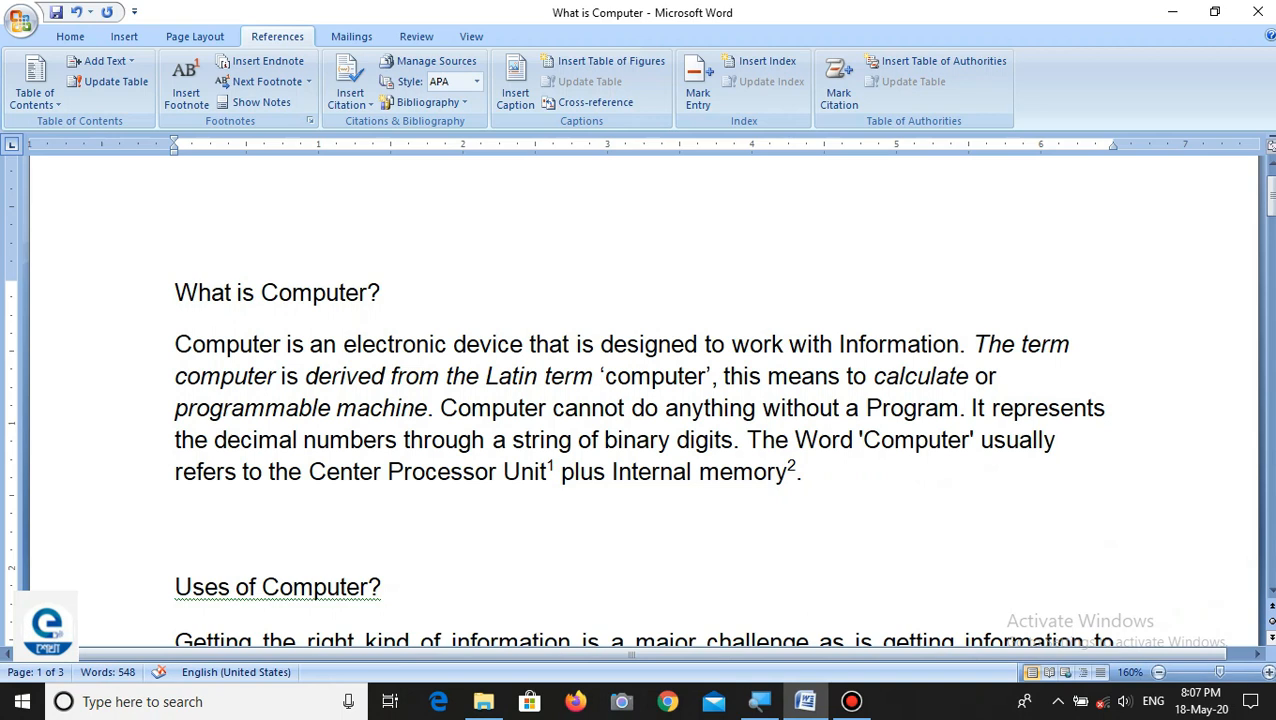
Add the footnote "Data is row material of the Computer." to "data" in the "1. Input" paragraph and preview it at its reference mark
click(1268, 638)
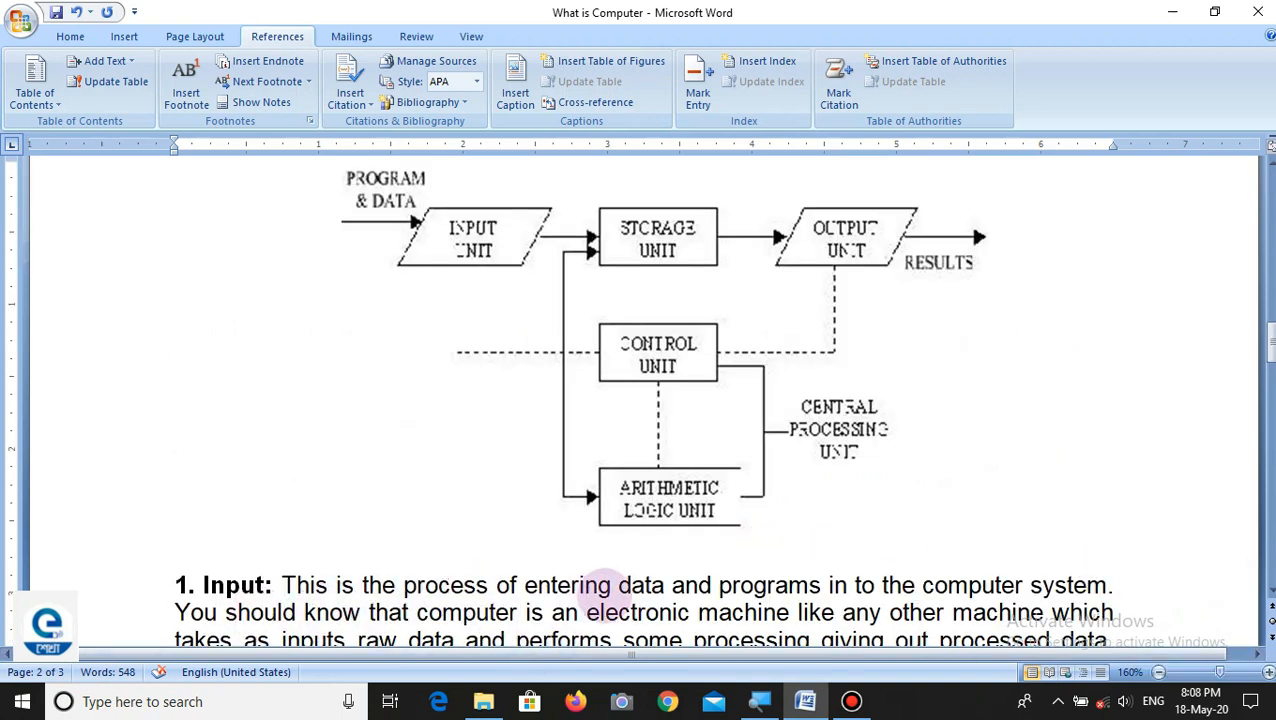
double_click(622, 586)
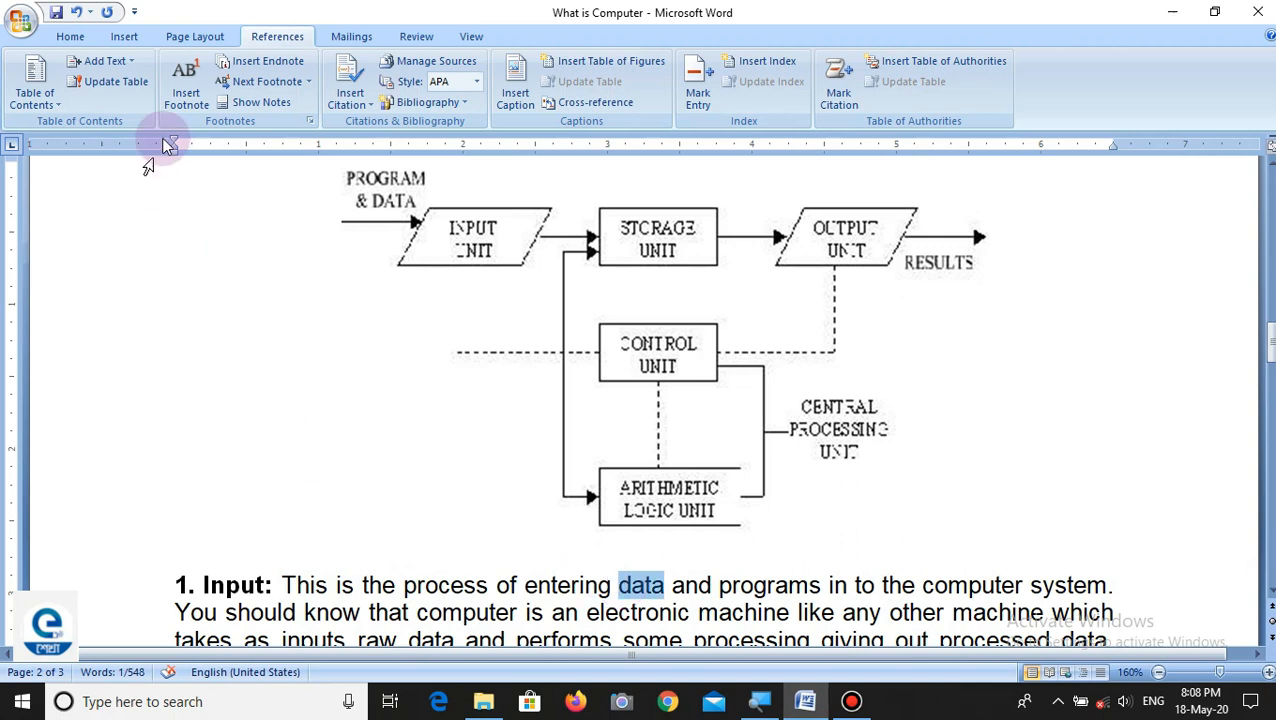
click(191, 102)
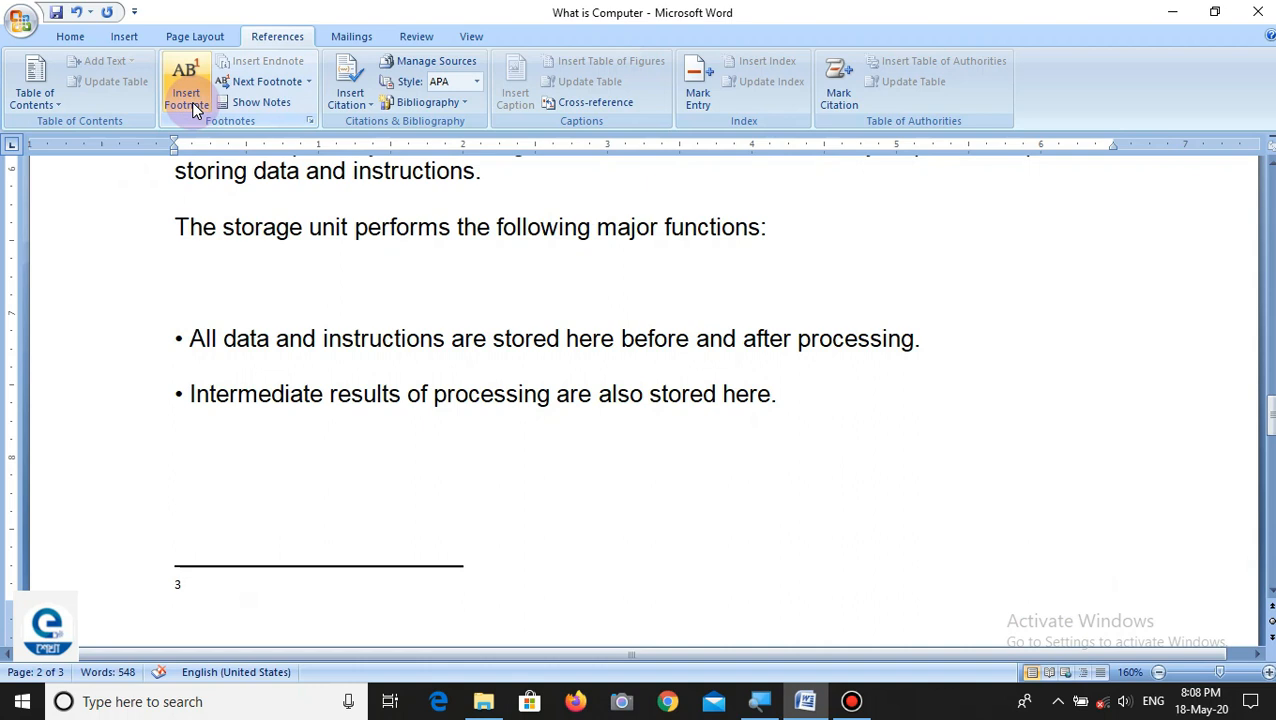
text(Data is row m)
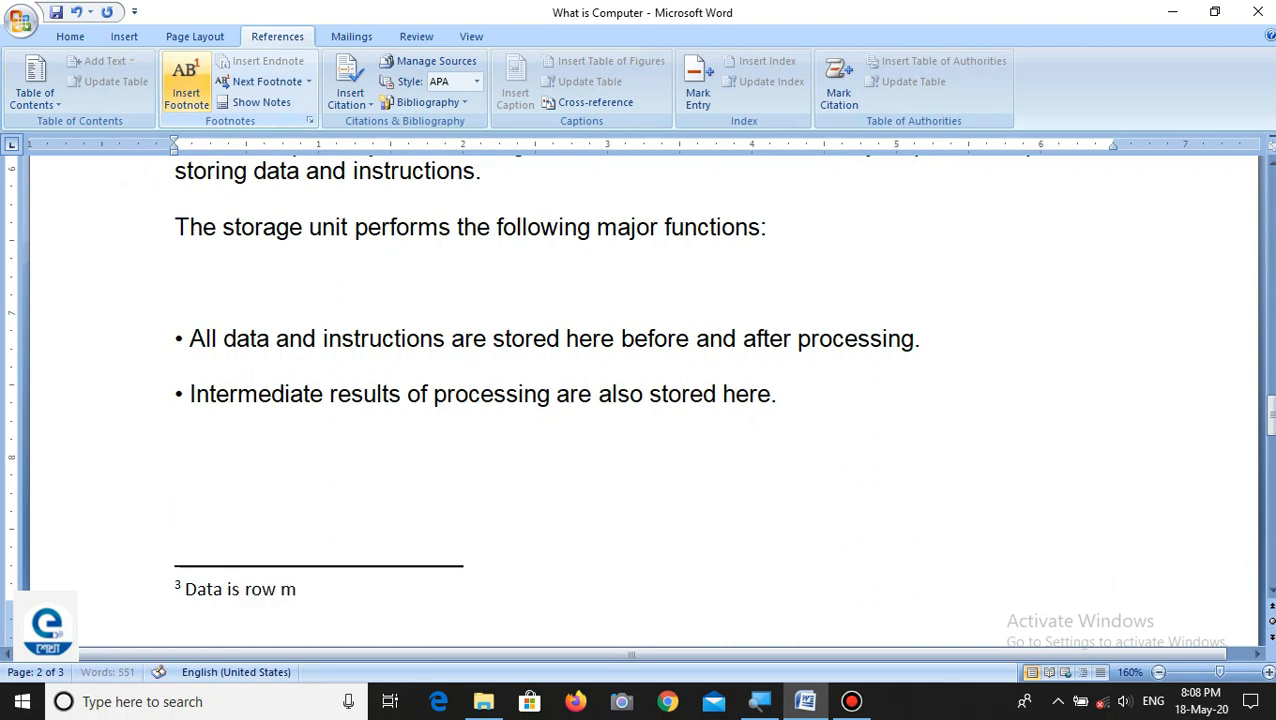
text(aterial of the)
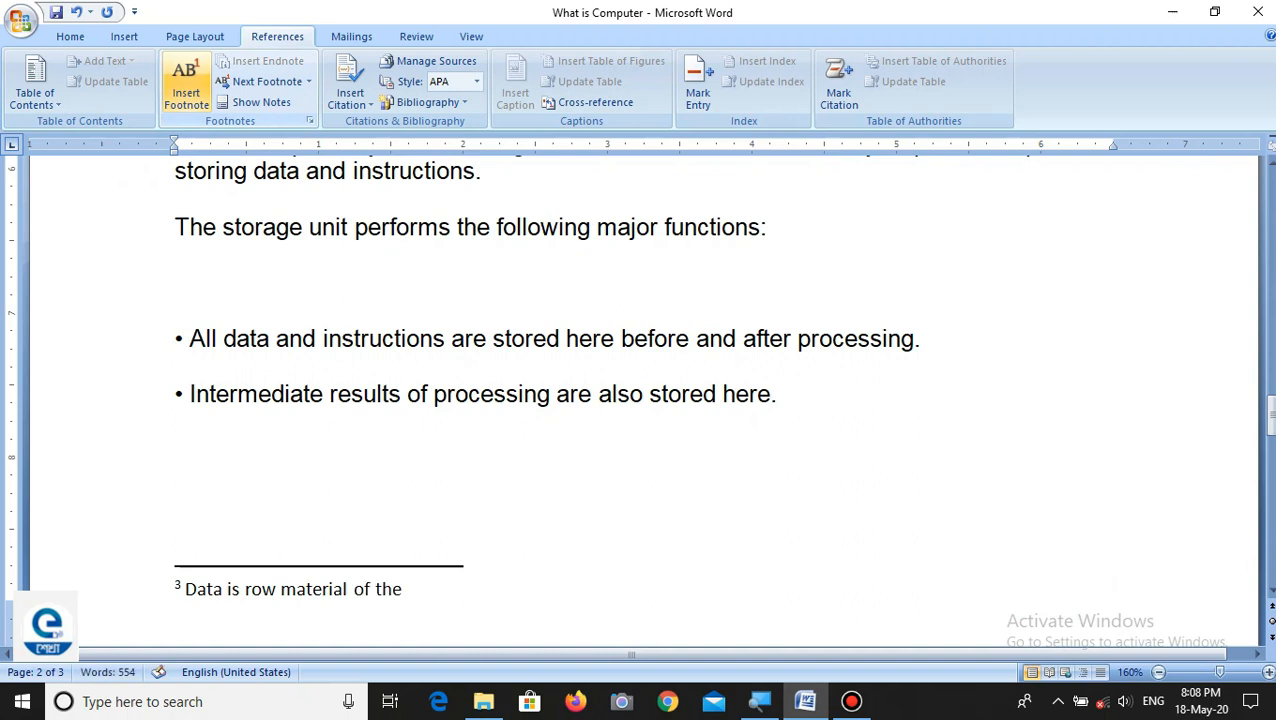
text( Computer)
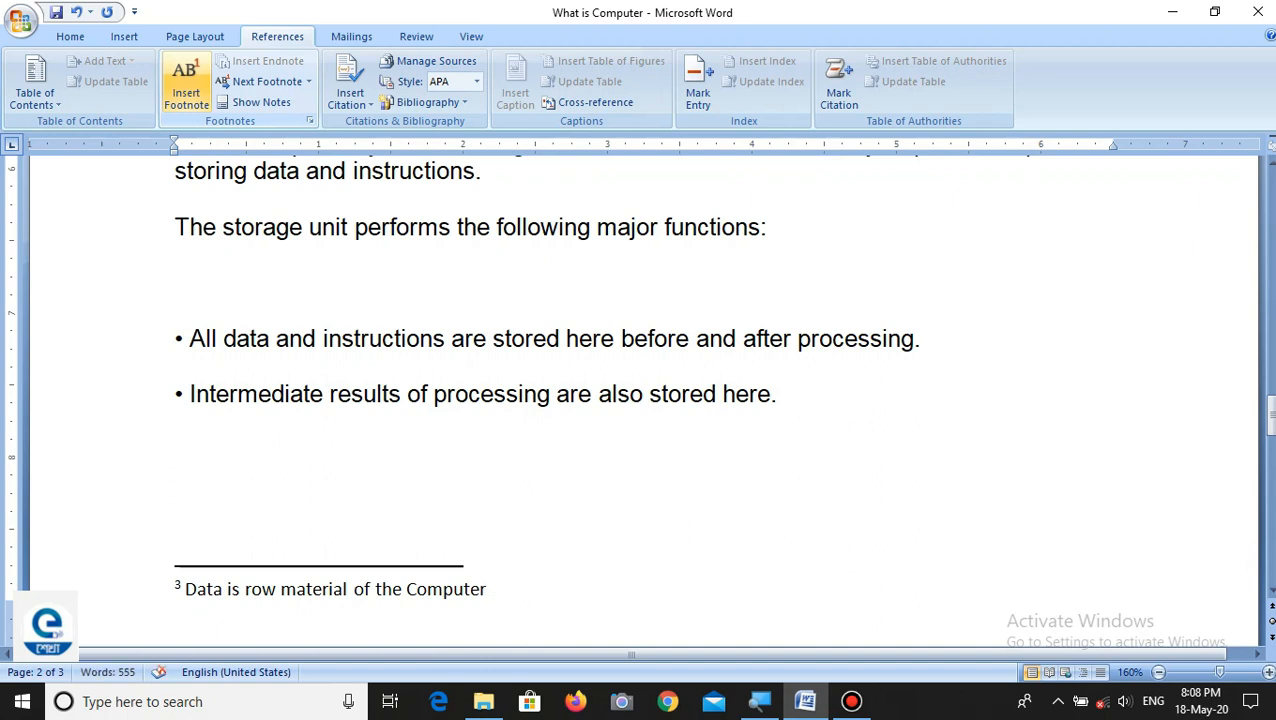
text(.)
click(300, 172)
click(1269, 164)
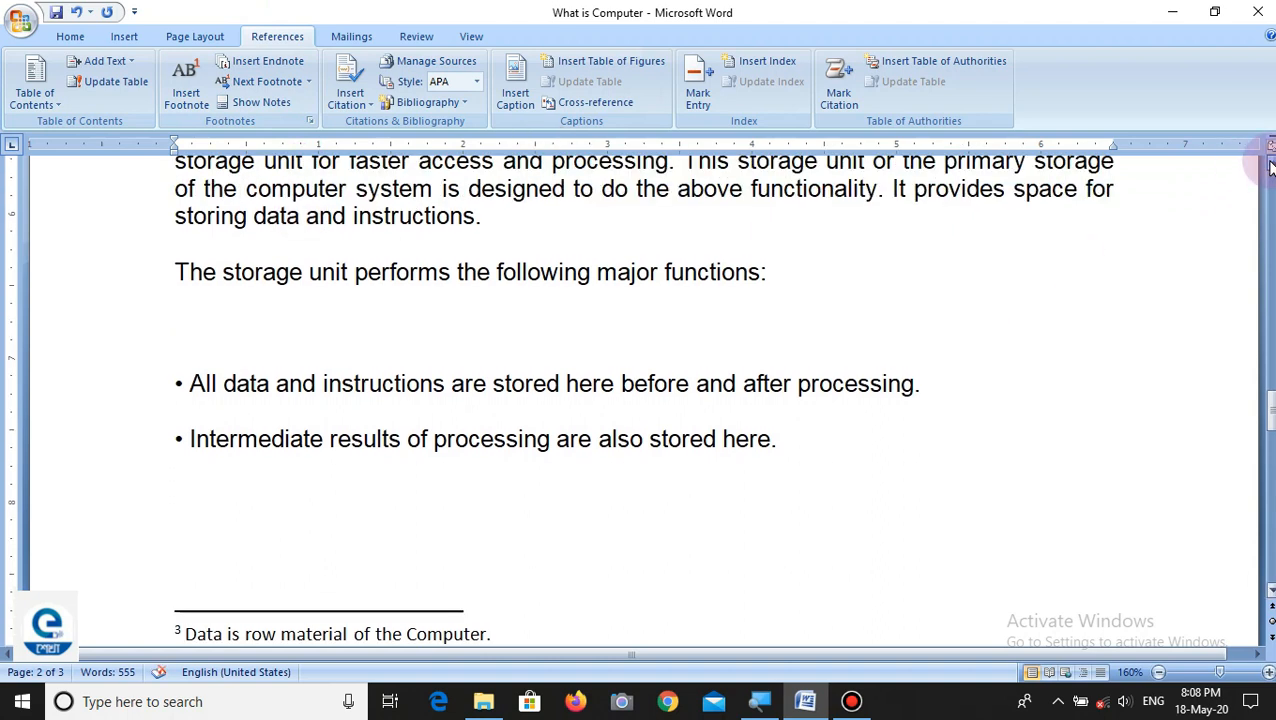
click(1271, 168)
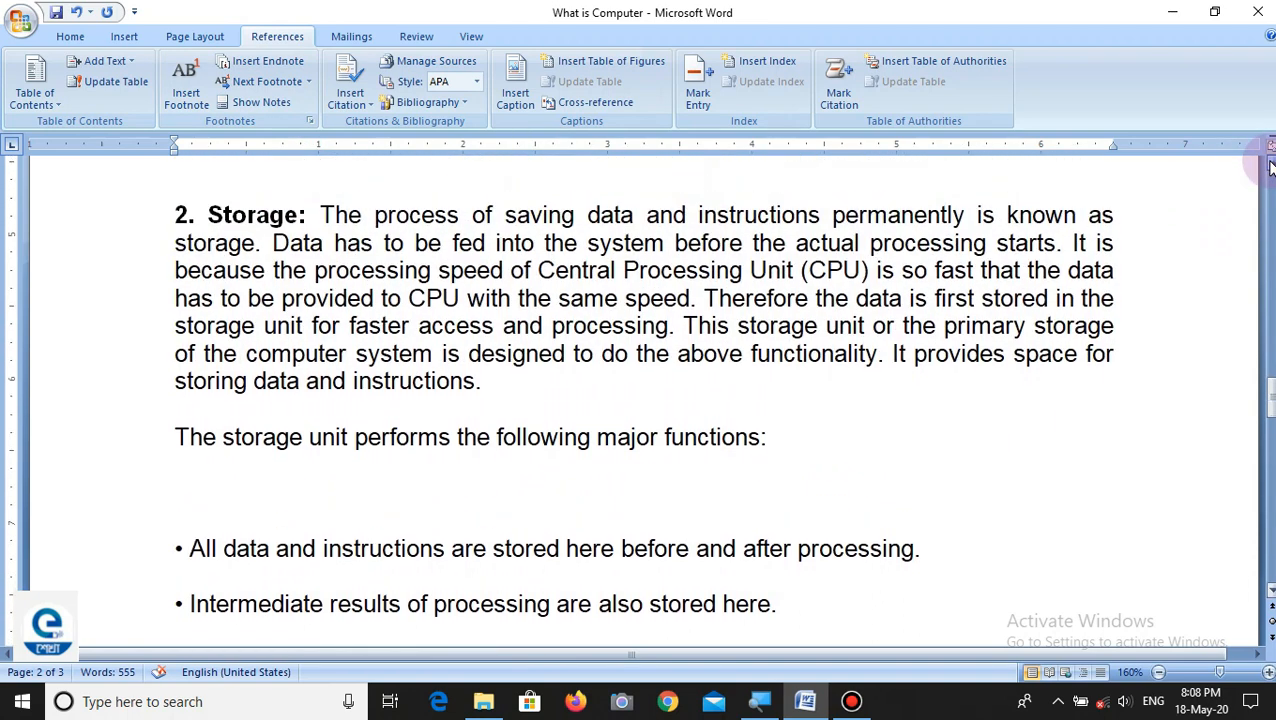
click(1271, 168)
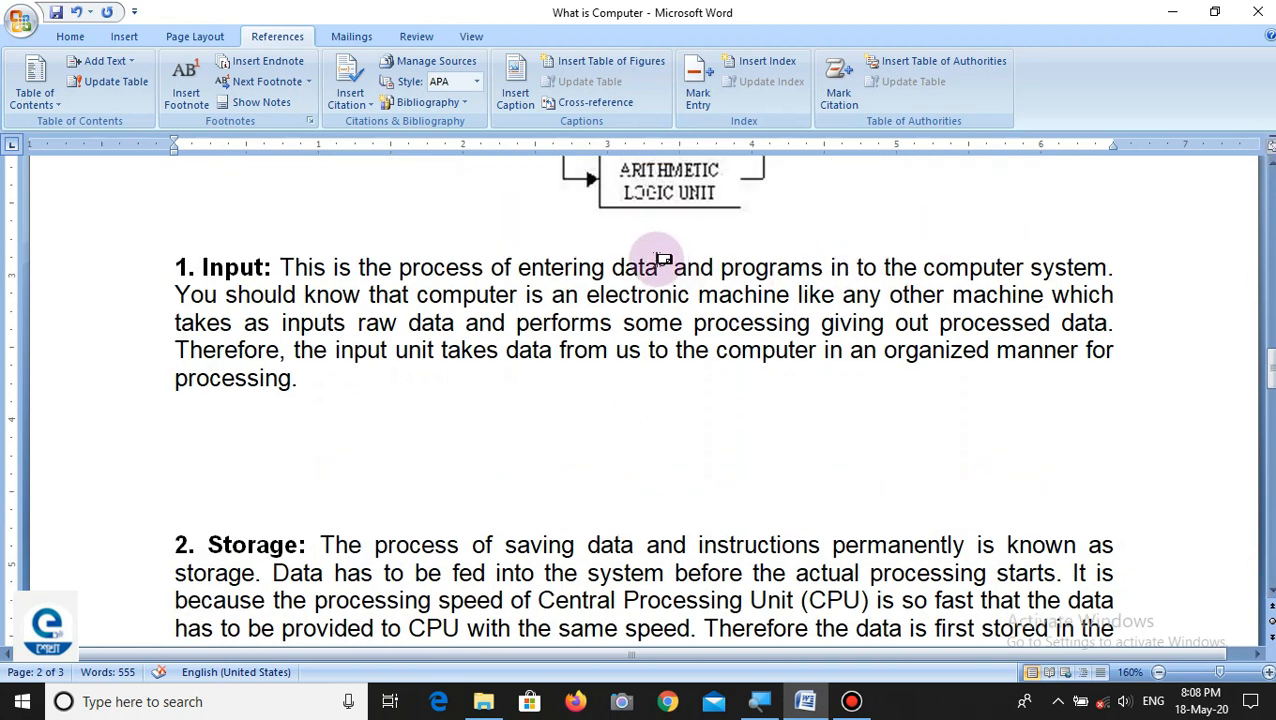
mouse_move(675, 261)
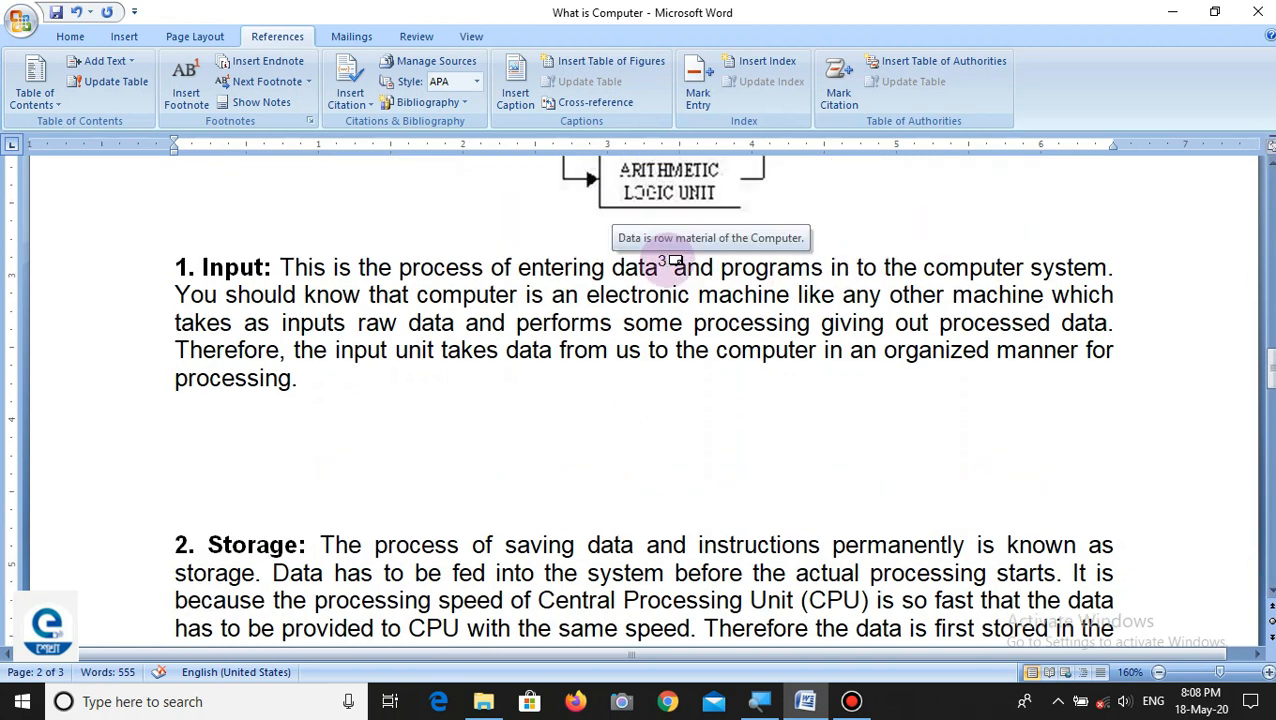
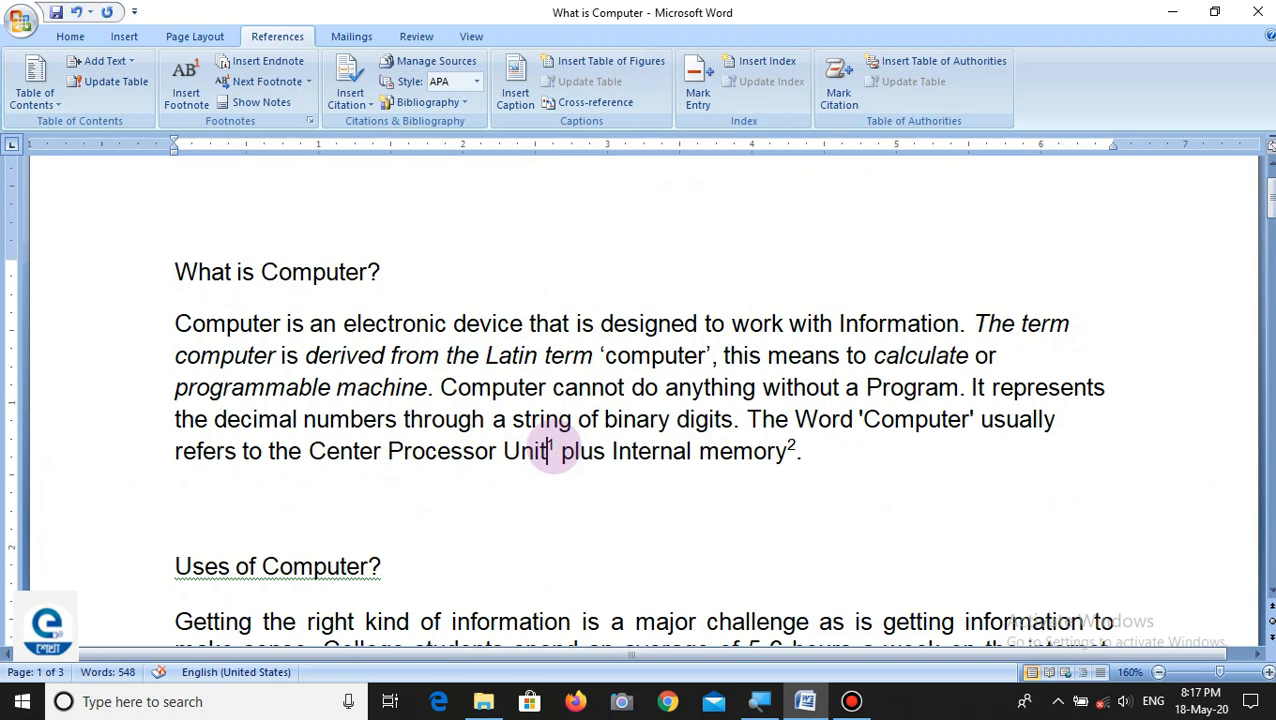
Delete the footnote reference after "Center Processor Unit" in the first paragraph
double_click(551, 458)
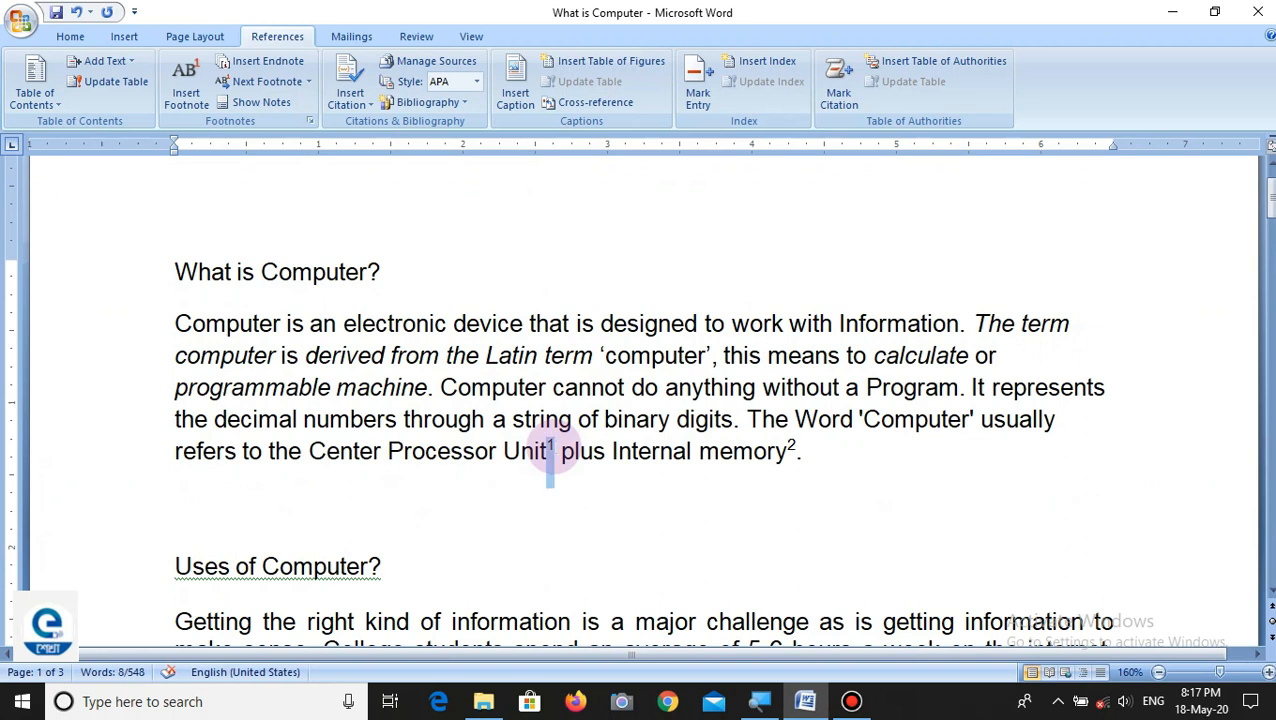
key(Delete)
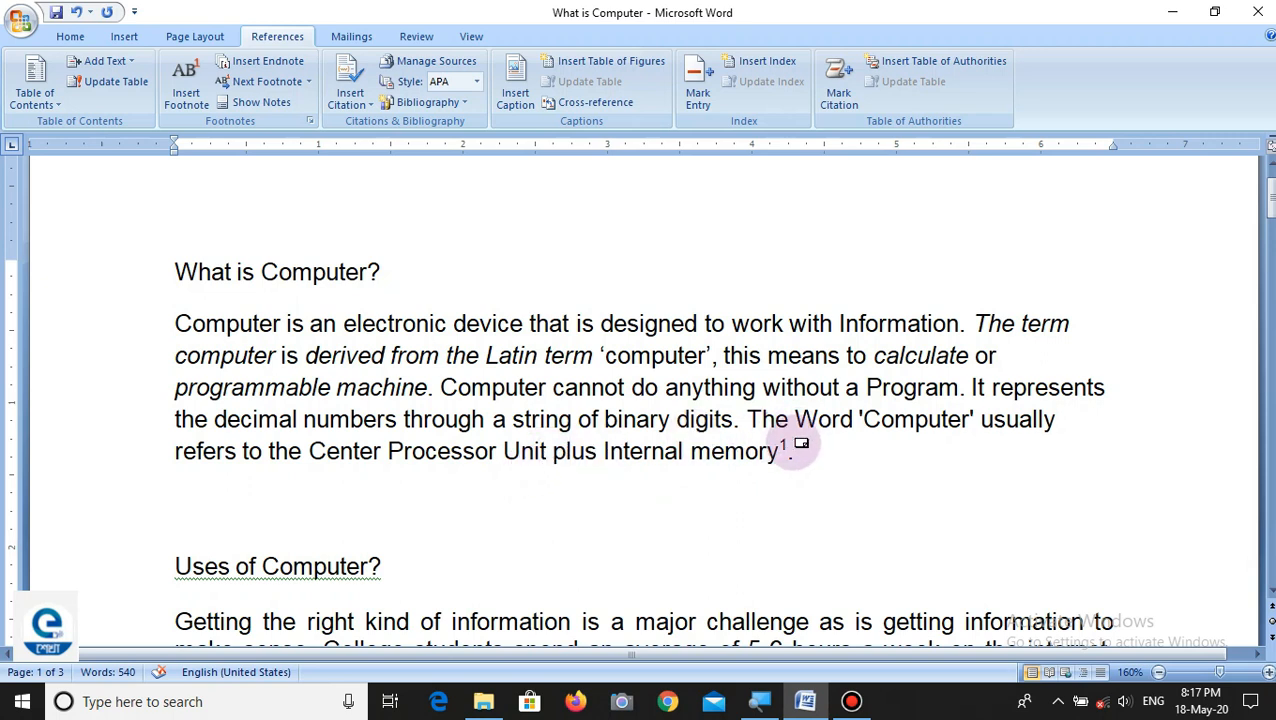
Delete the footnote reference after "memory" at the end of the first paragraph
mouse_move(797, 444)
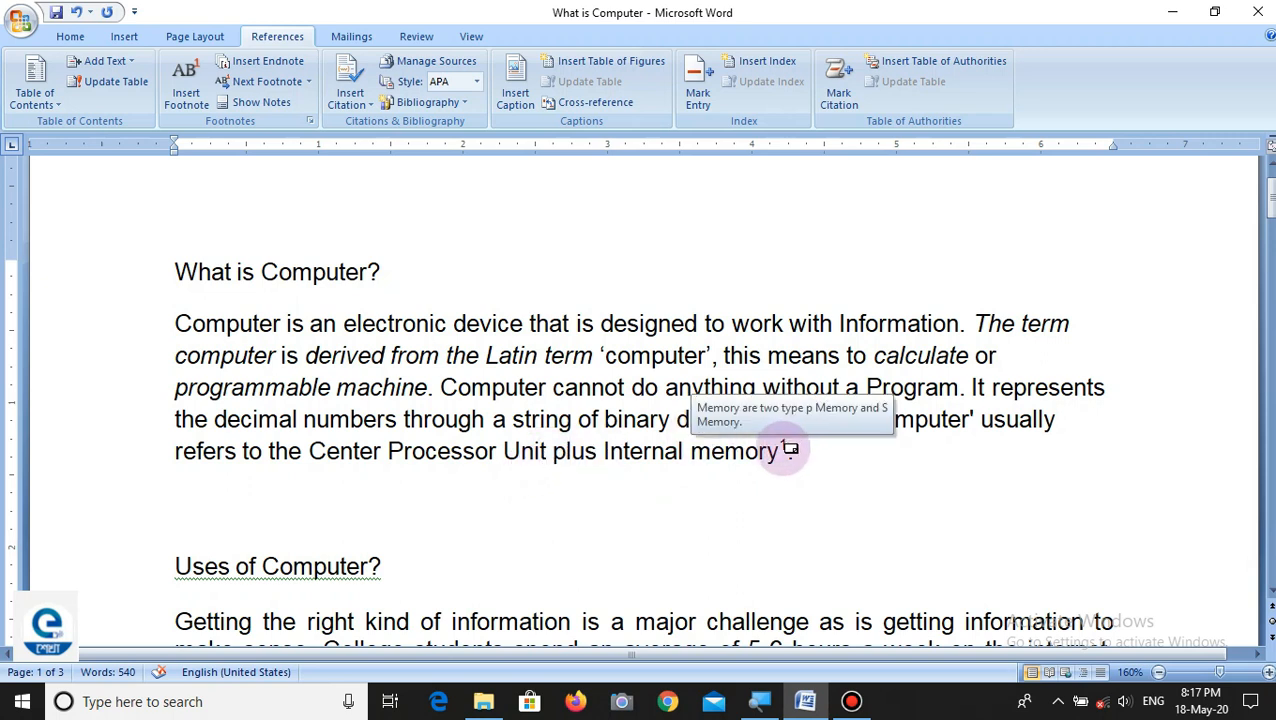
click(780, 450)
drag(781, 450, 786, 452)
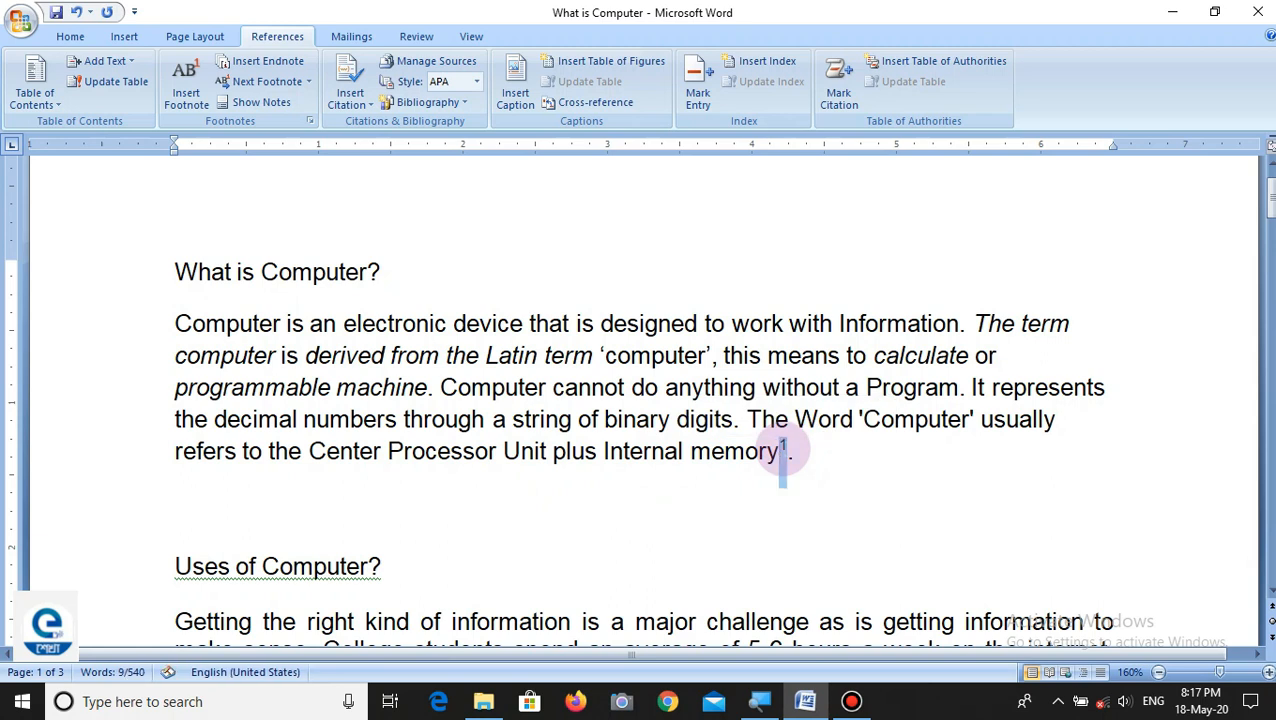
key(Delete)
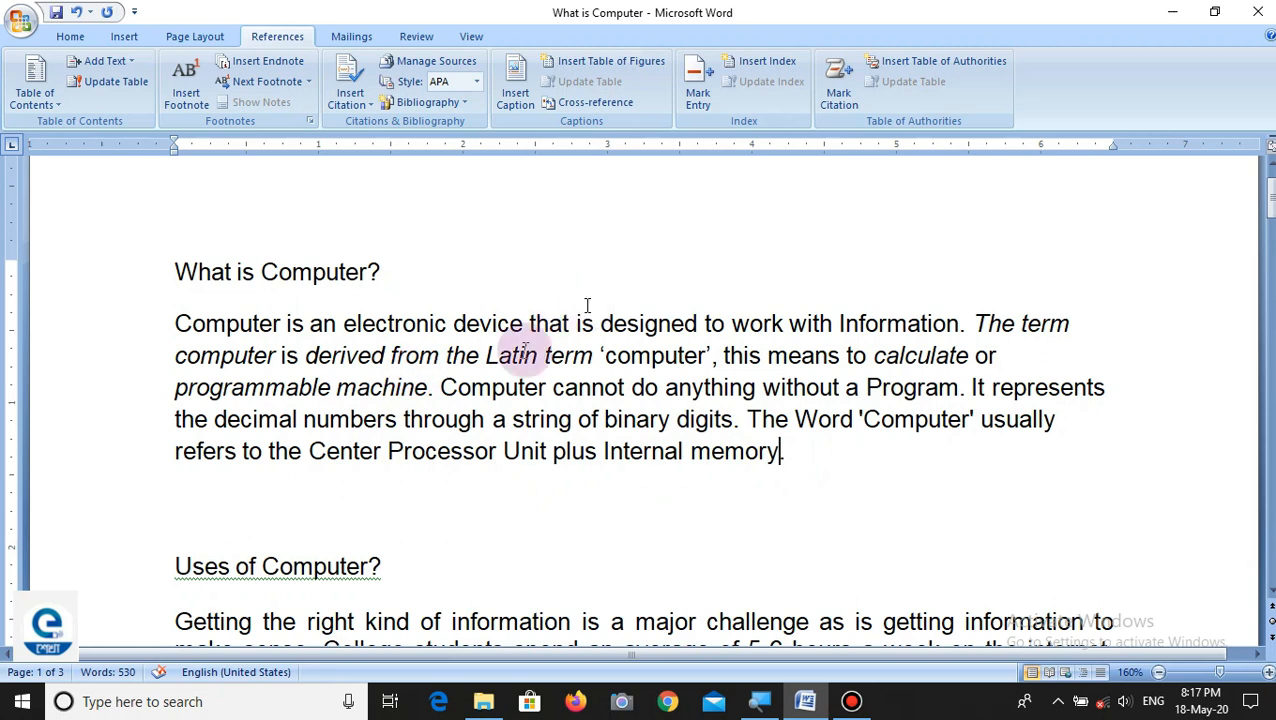
text(.)
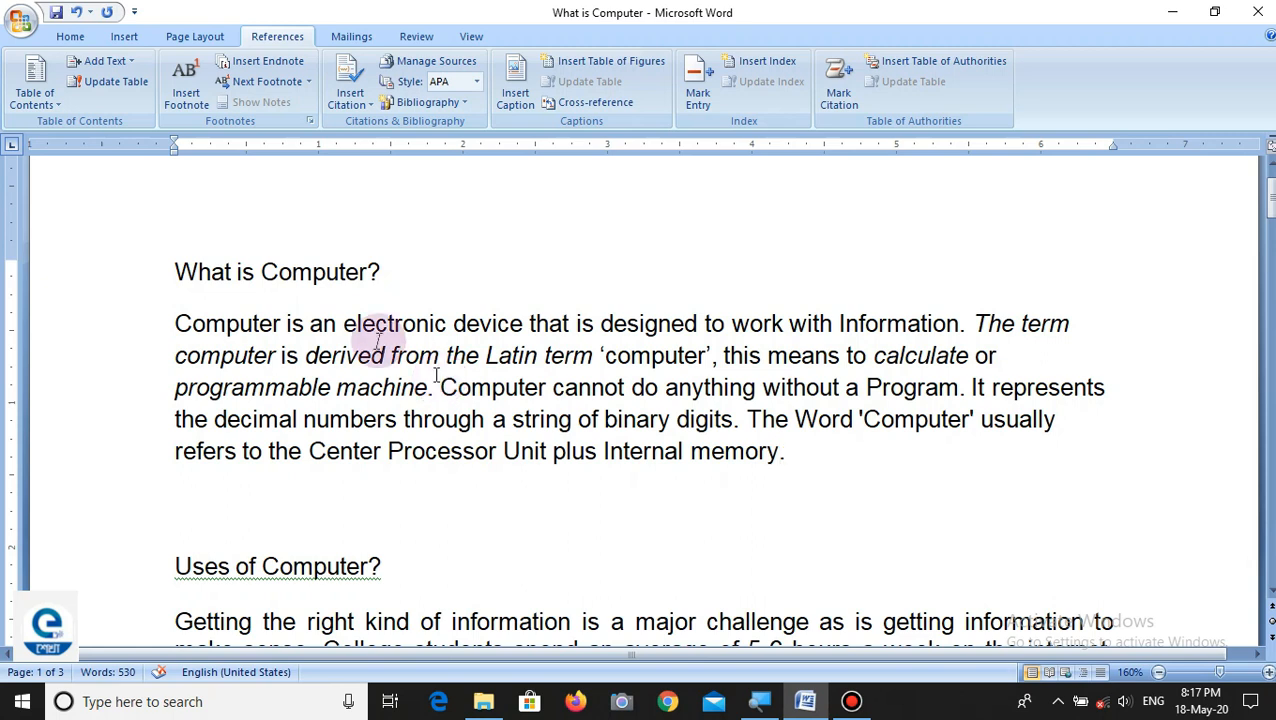
Insert an endnote on the phrase "Center Processor Unit" in the first paragraph
click(309, 452)
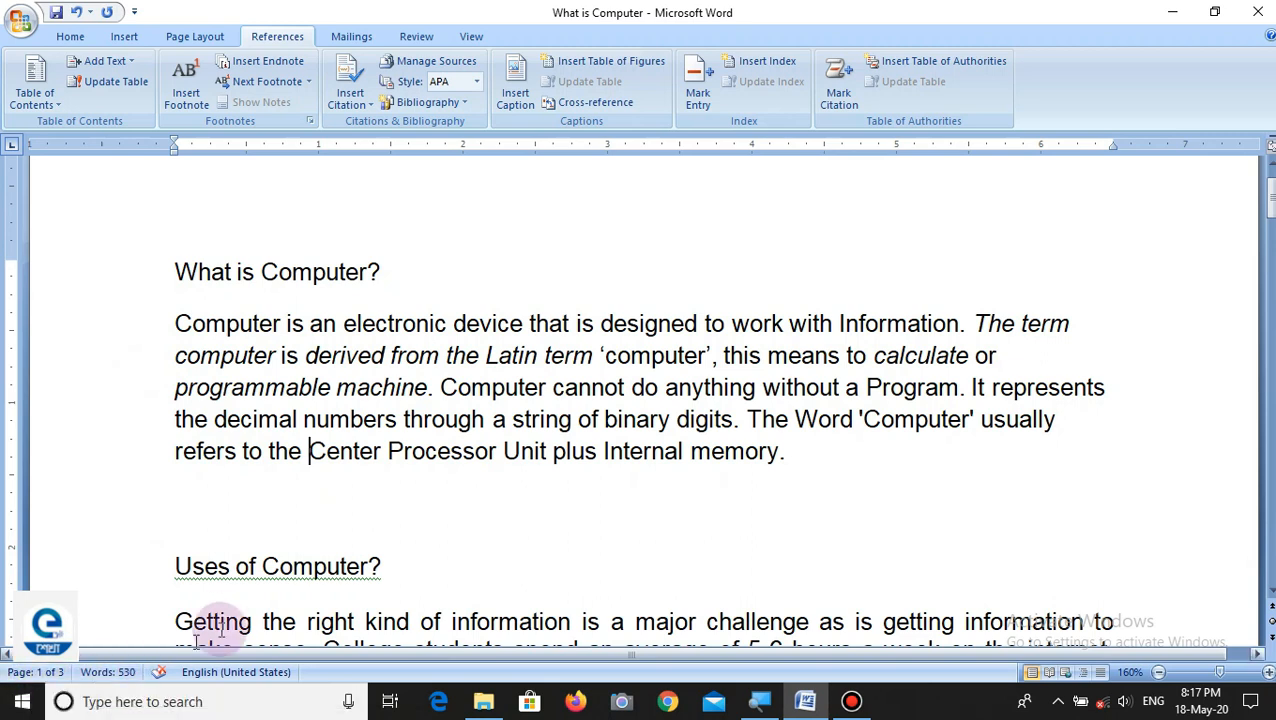
key(shift+Right)
key(shift+Right)
key(shift+Right)
key(shift+Right)
key(shift+Right)
key(shift+Right)
key(shift+Right)
key(shift+Right)
key(shift+Right)
key(shift+Right)
key(shift+Right)
key(shift+Right)
key(shift+Right)
key(shift+Right)
key(shift+Right)
key(shift+Right)
key(shift+Right)
key(shift+Right)
key(shift+Right)
key(shift+Right)
key(shift+Right)
key(shift+Right)
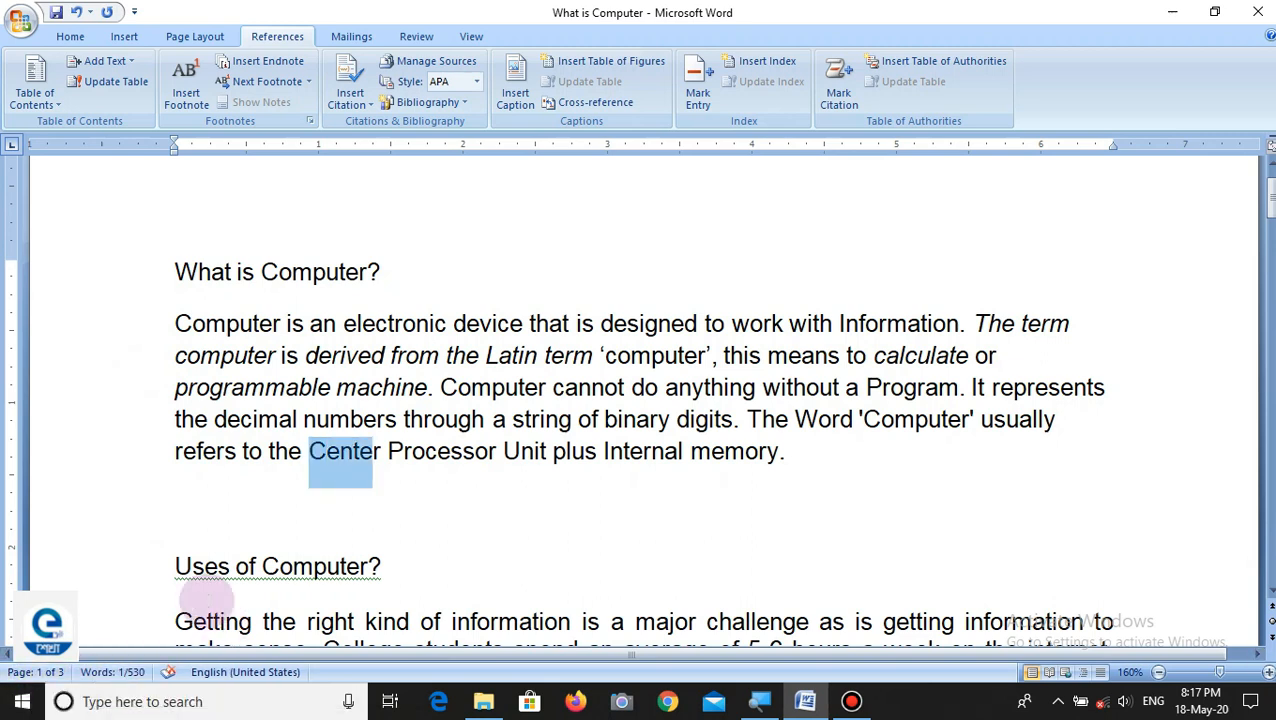
key(shift+Left)
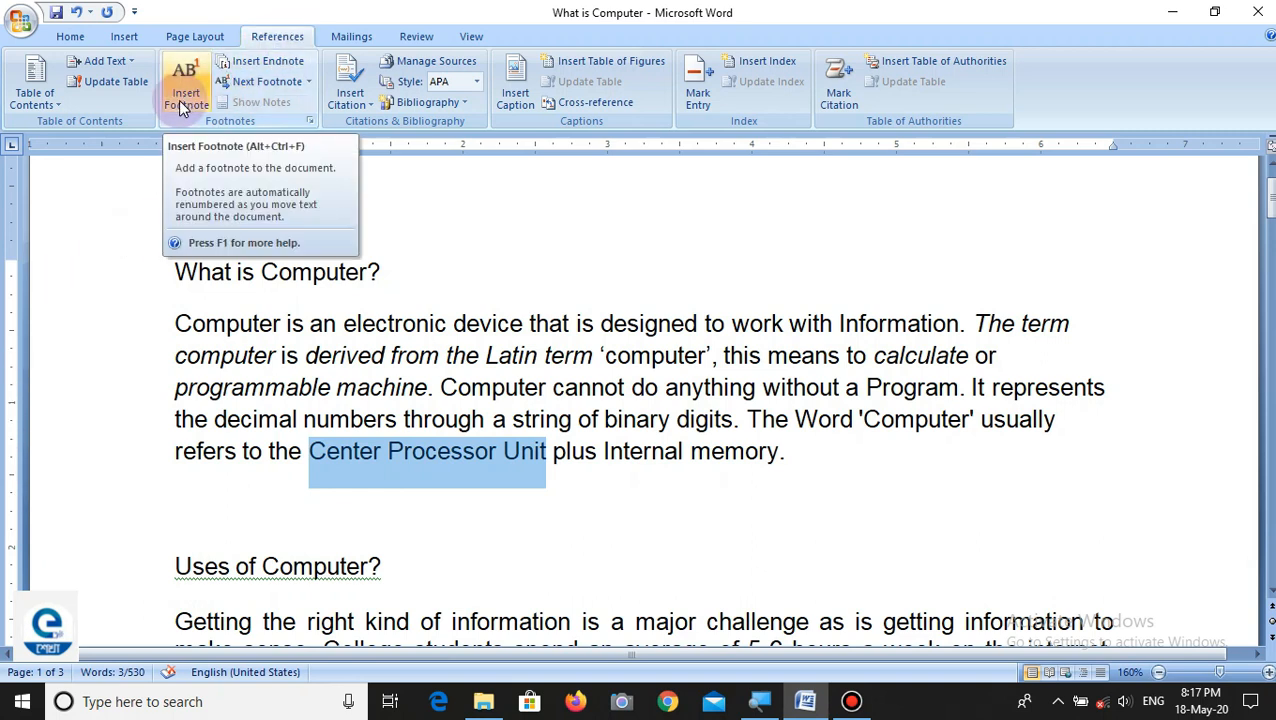
click(272, 63)
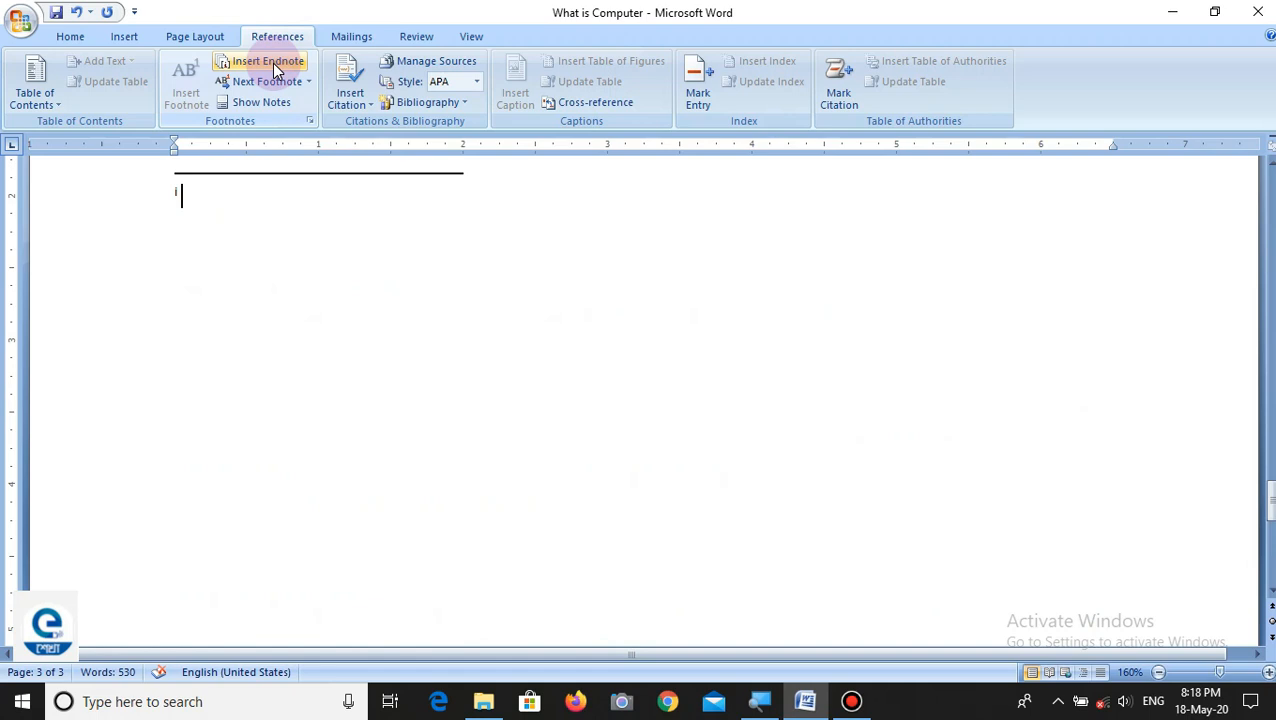
Enter "Cpu is the main part of computer." as the new endnote's text
text(Co)
key(BackSpace)
text(pu )
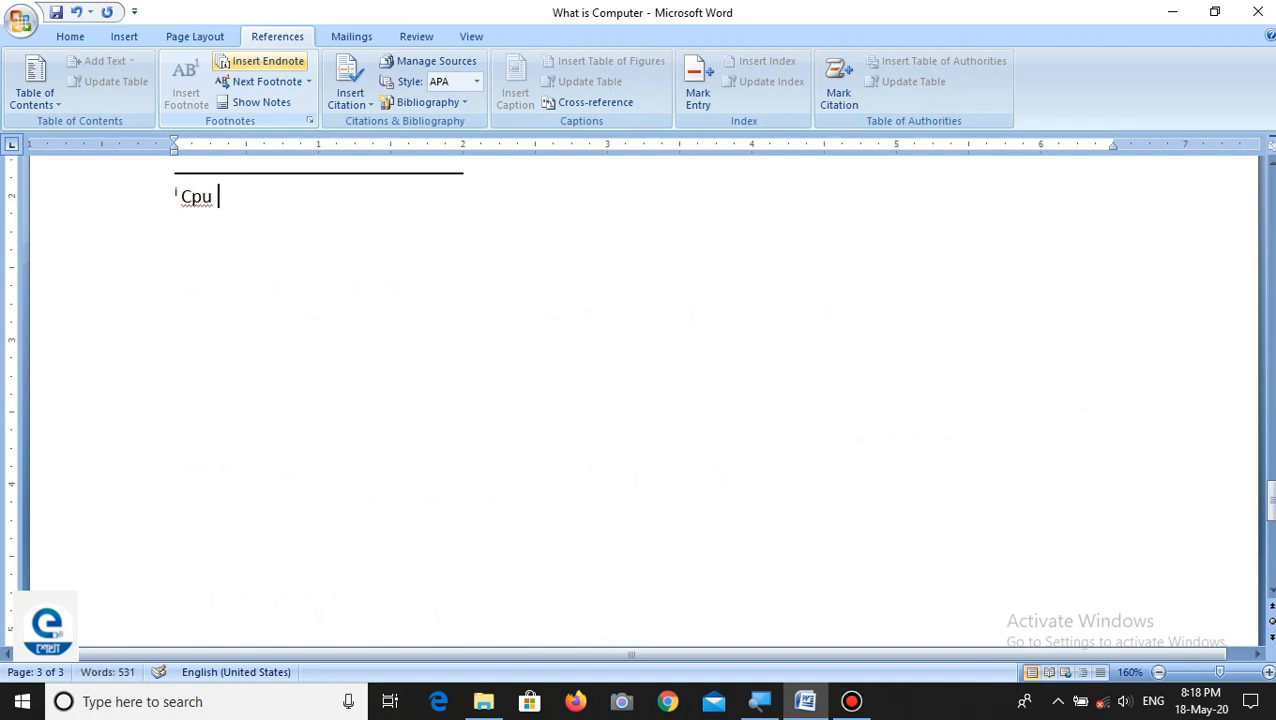
text(is the ma)
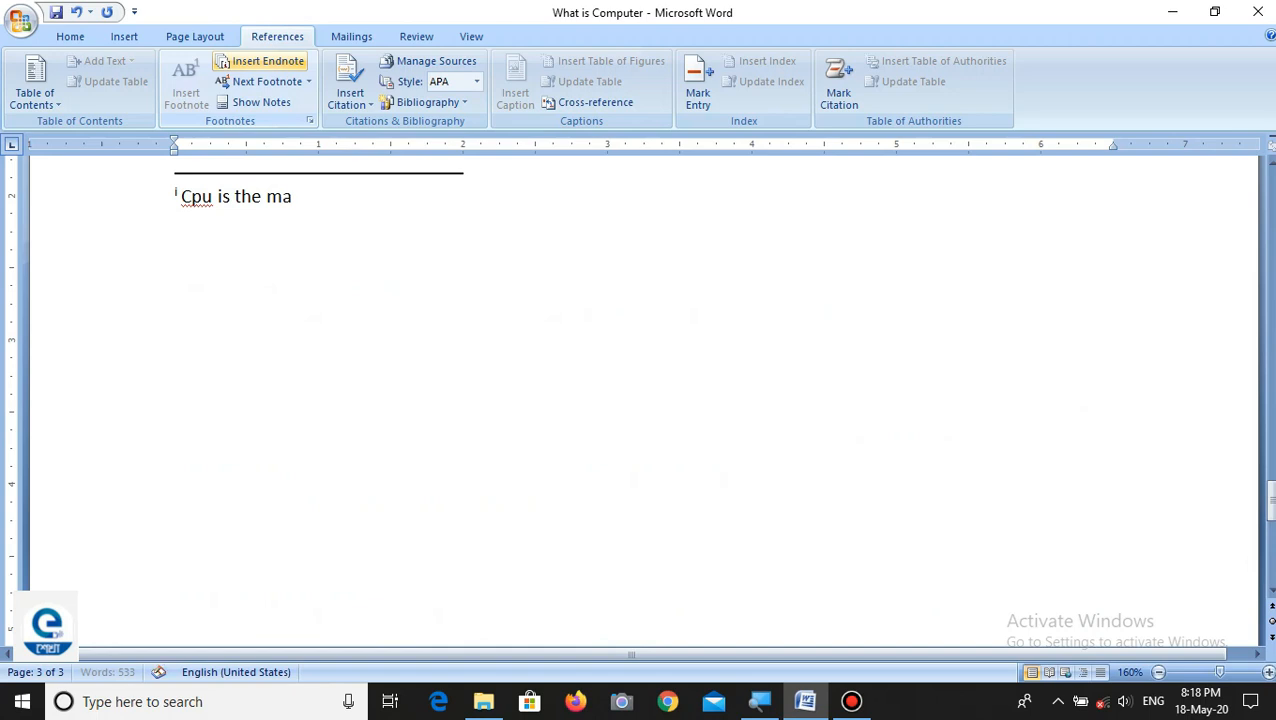
text(in part of )
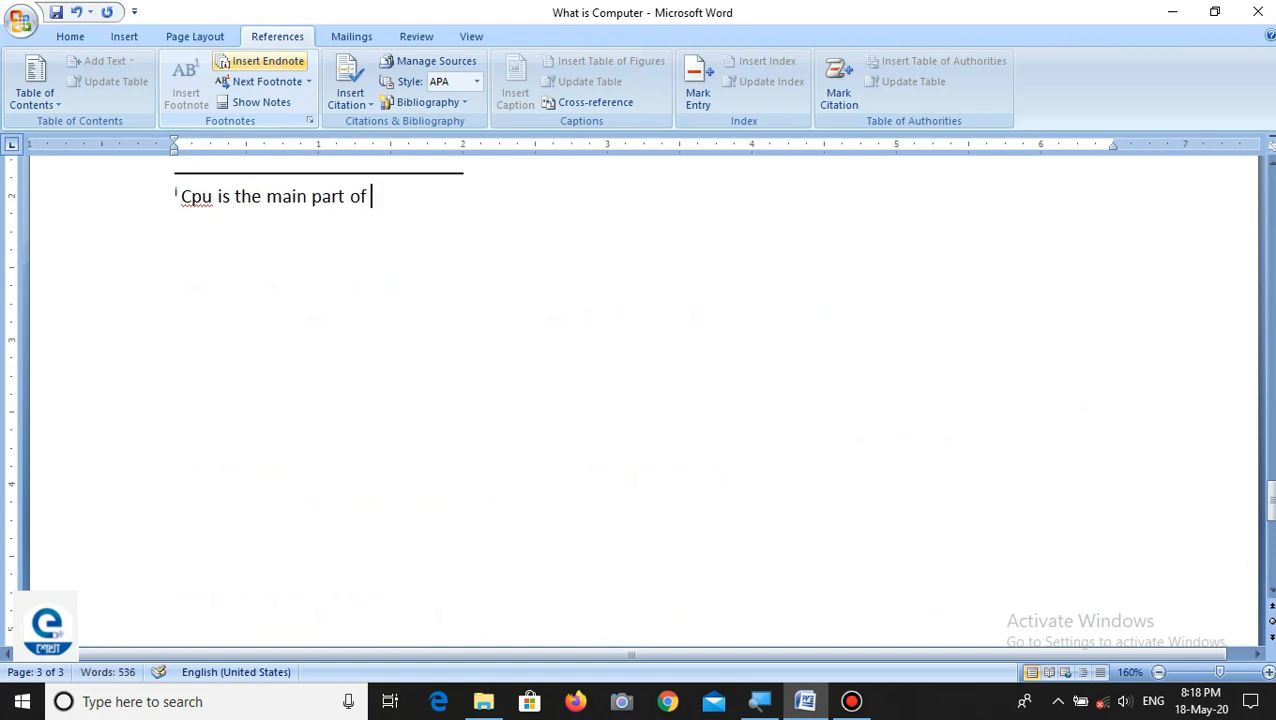
text(computer)
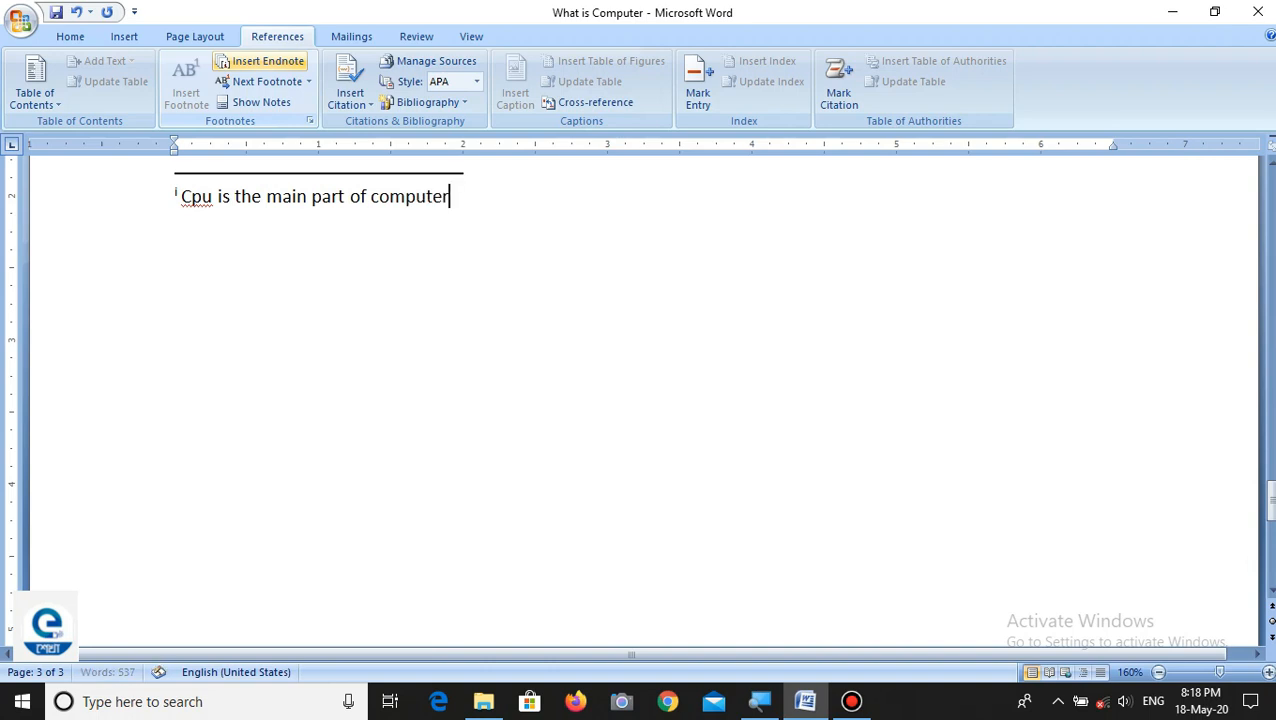
text(.)
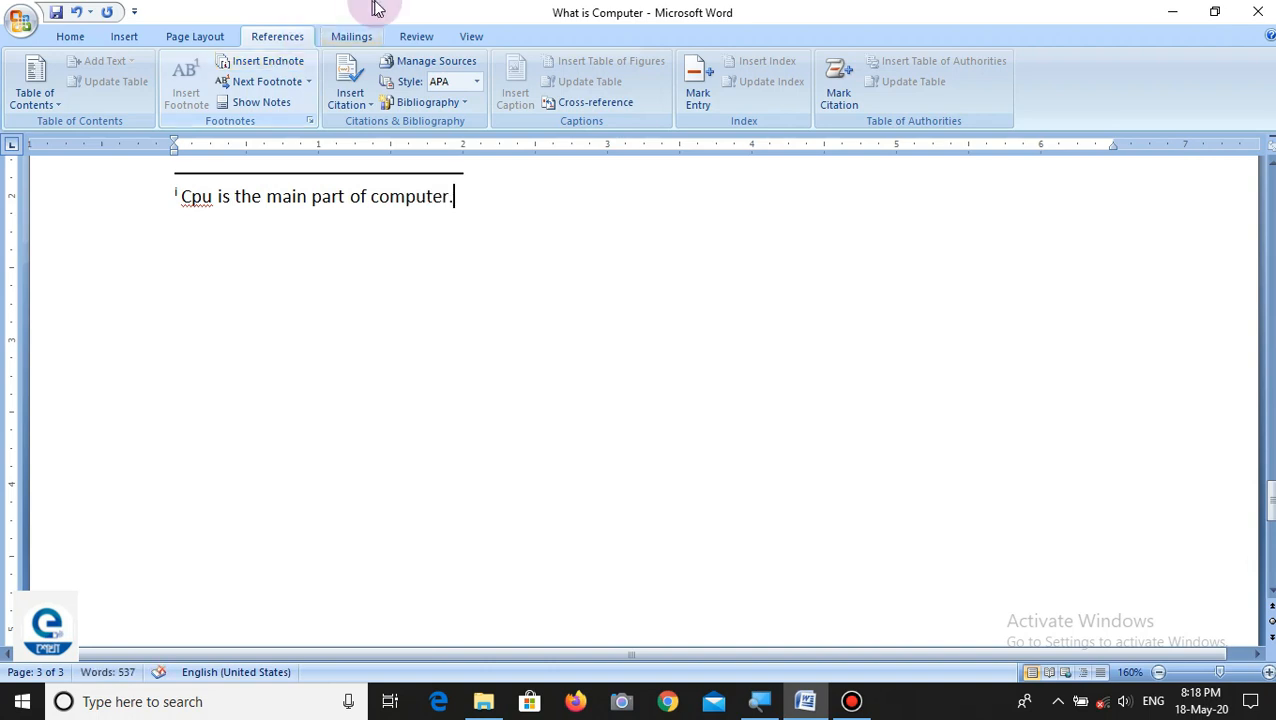
Return to the first page and preview the endnote at its reference mark after "Center Processor Unit"
click(339, 249)
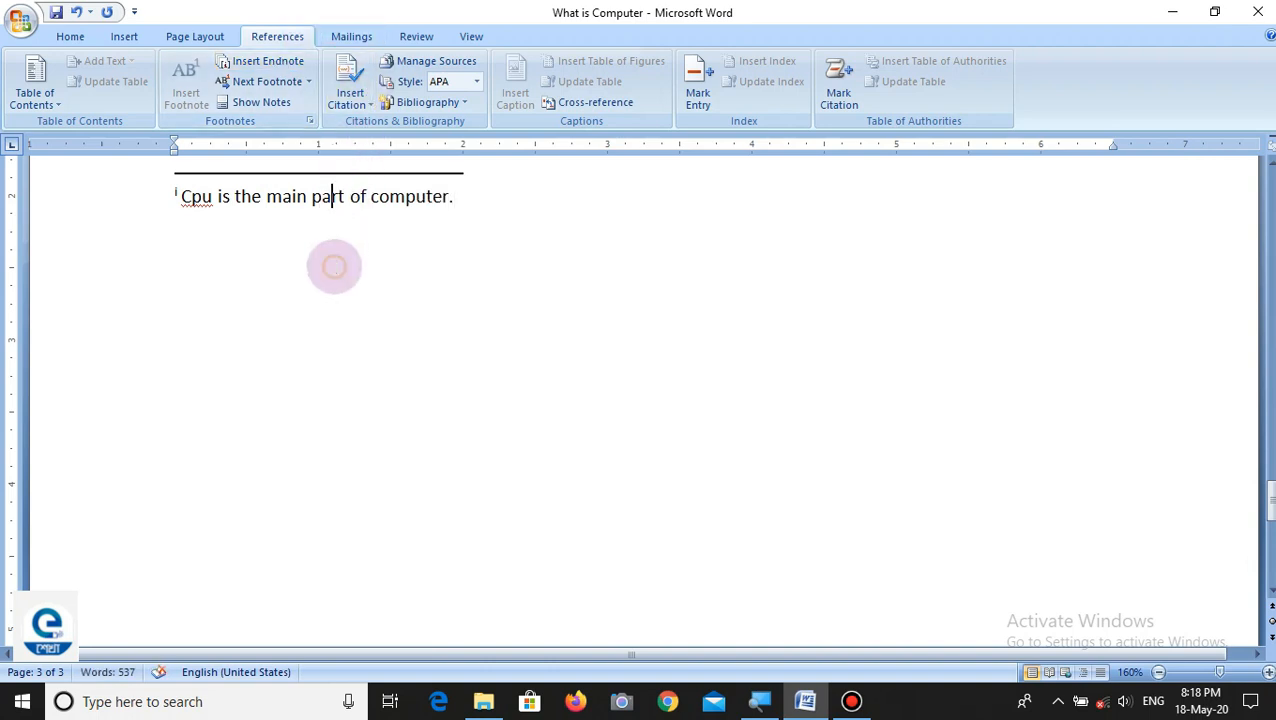
click(405, 165)
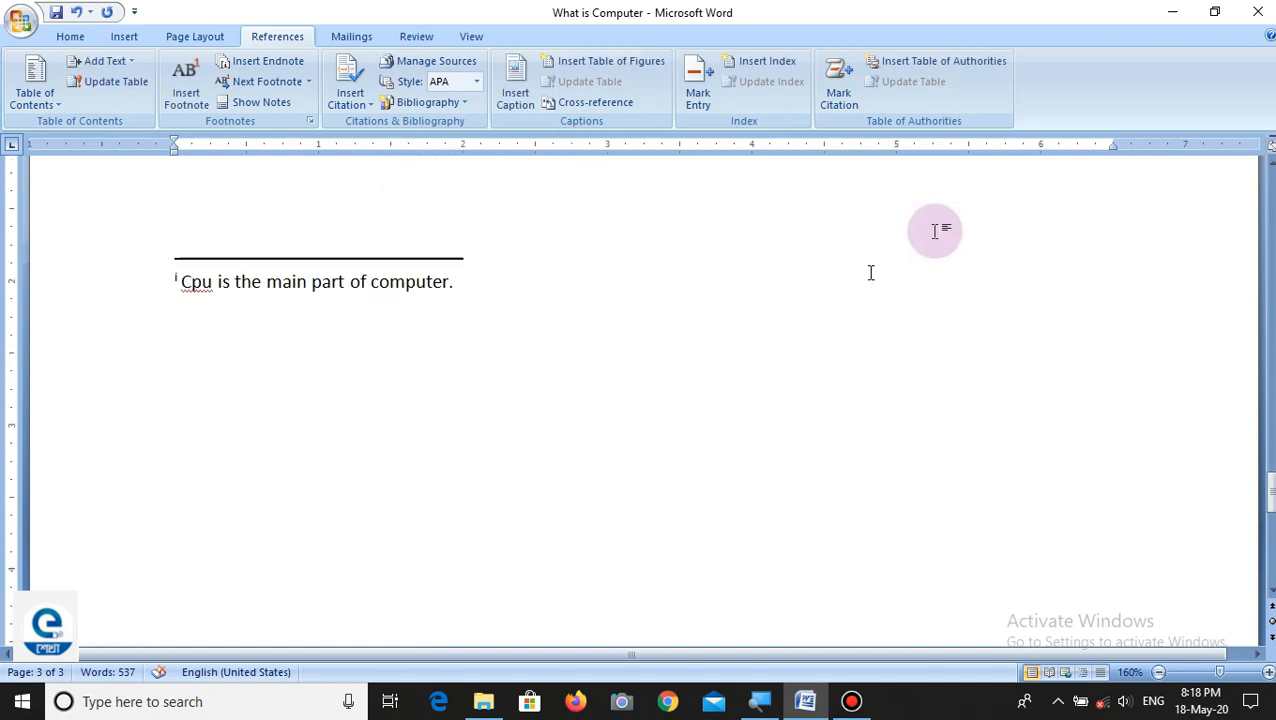
click(1271, 612)
click(1271, 612)
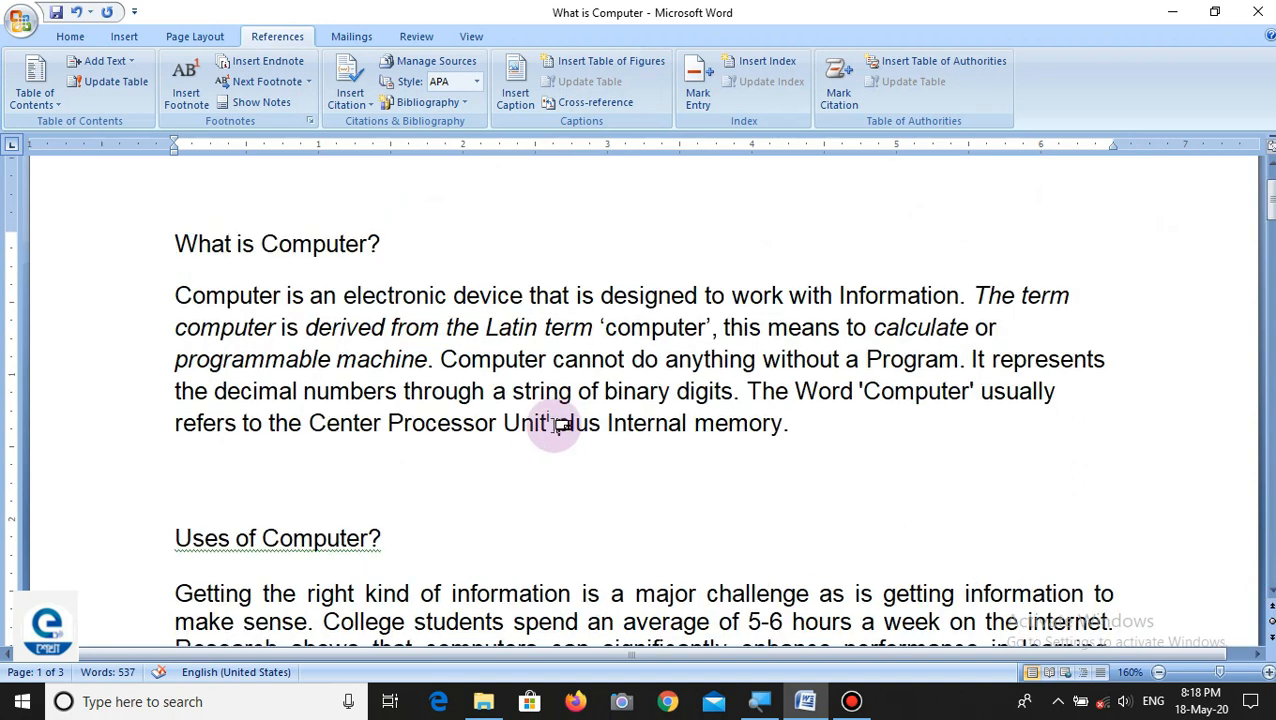
mouse_move(553, 421)
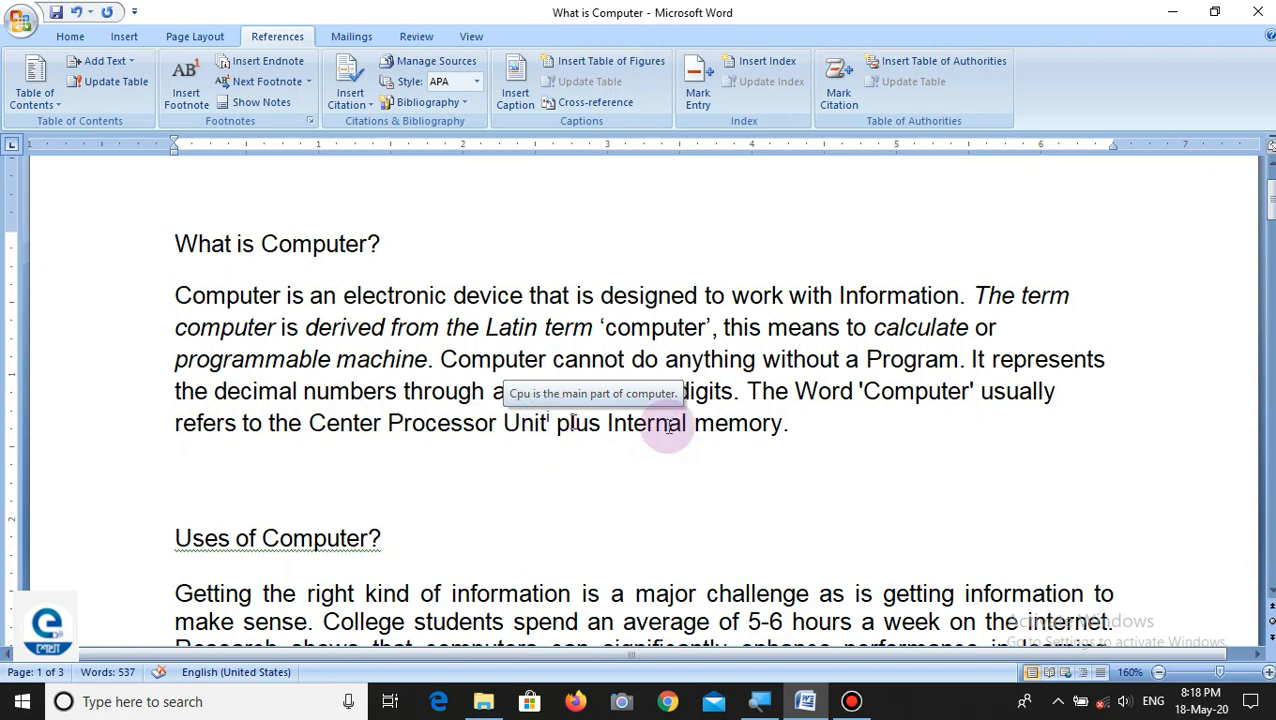
Insert an endnote on the word "data" in the first sentence of the "2. Storage" paragraph
click(1266, 637)
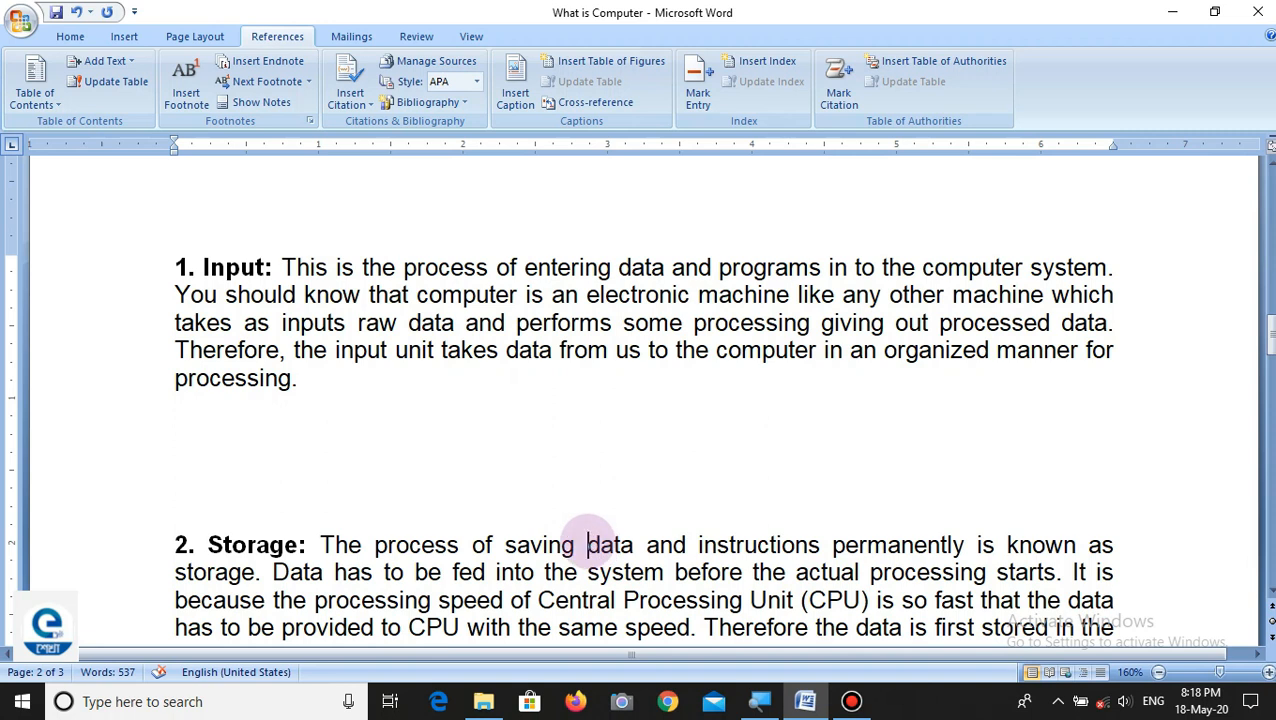
double_click(590, 546)
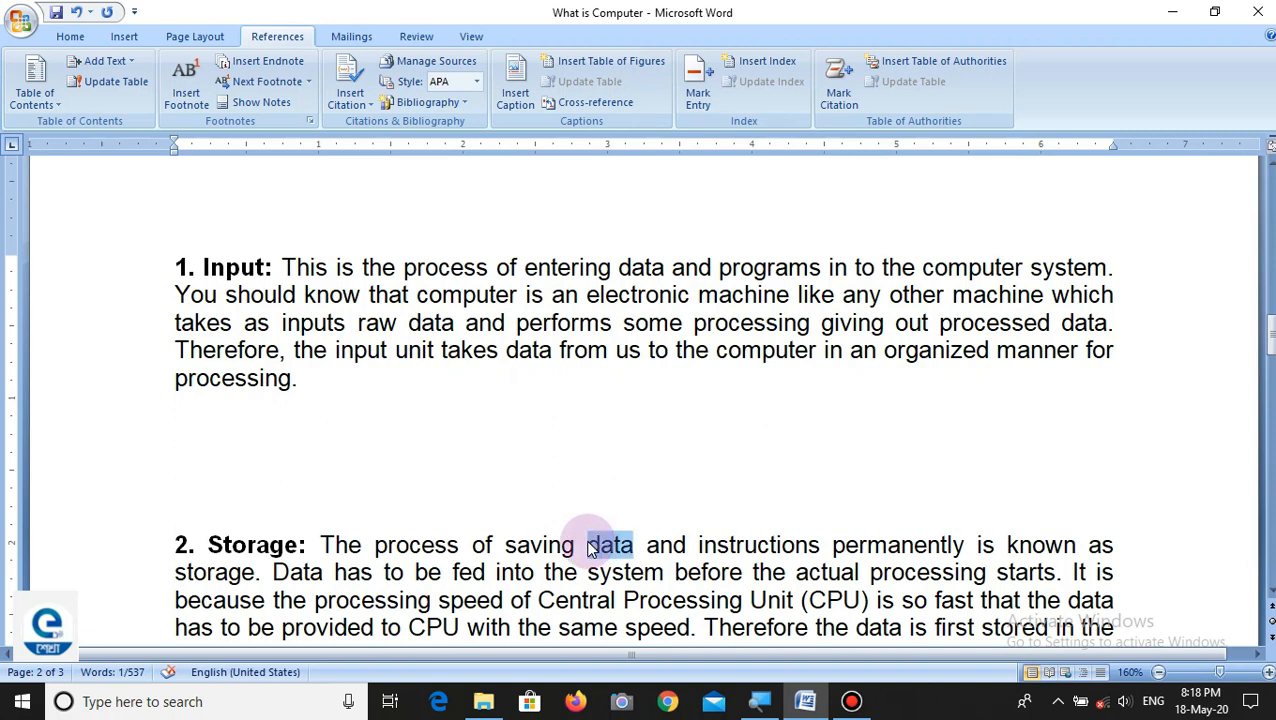
click(270, 63)
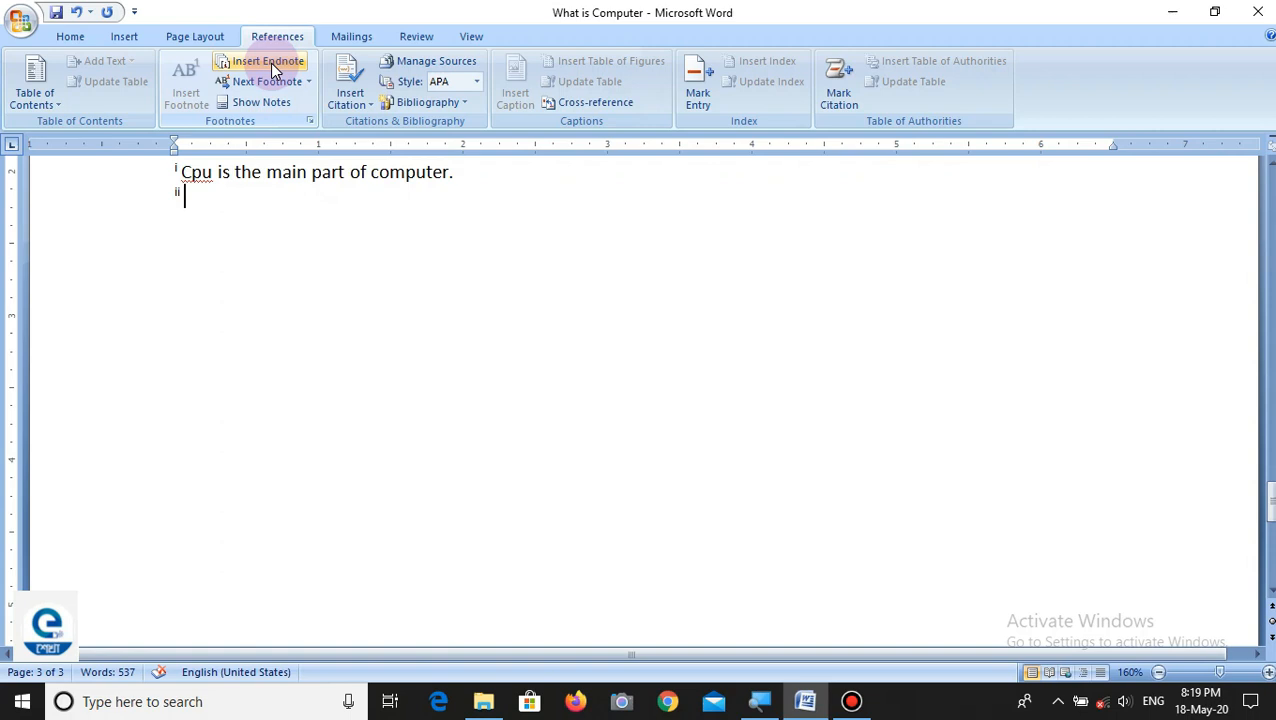
Enter "Data is a row material of computer." as the second endnote's text
text(Data )
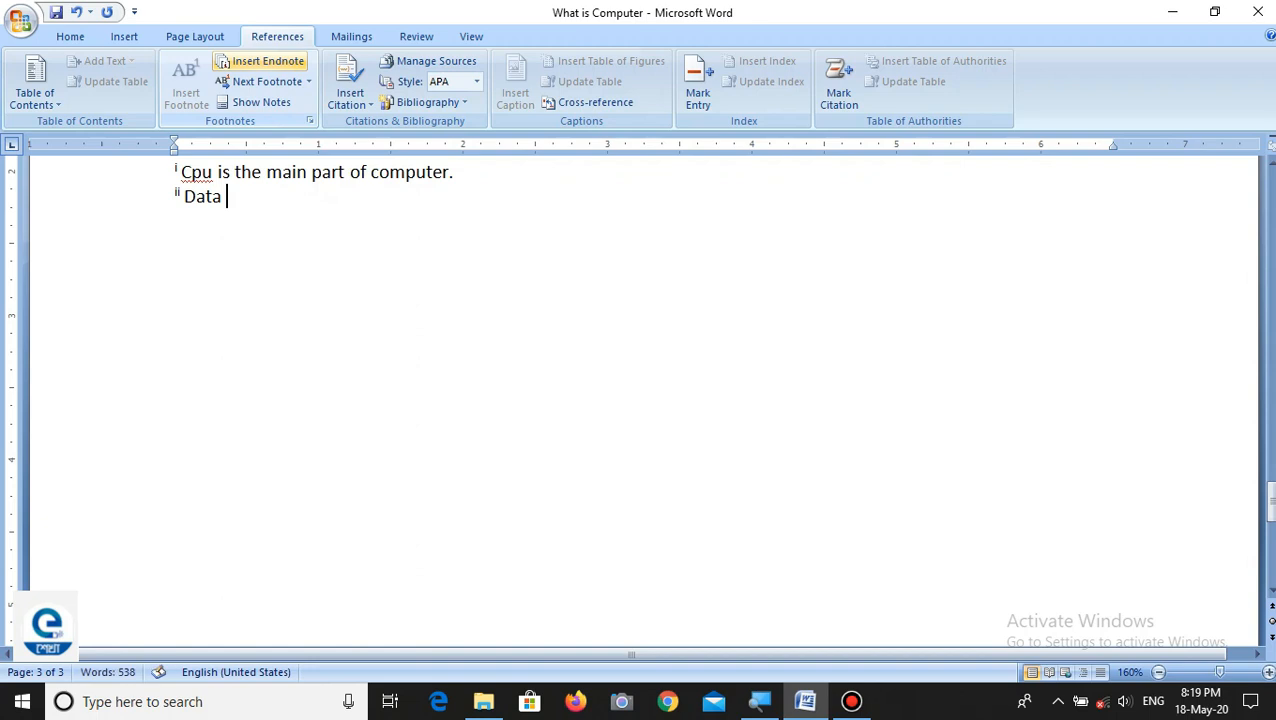
text(ia)
key(BackSpace)
key(BackSpace)
text(s a row m)
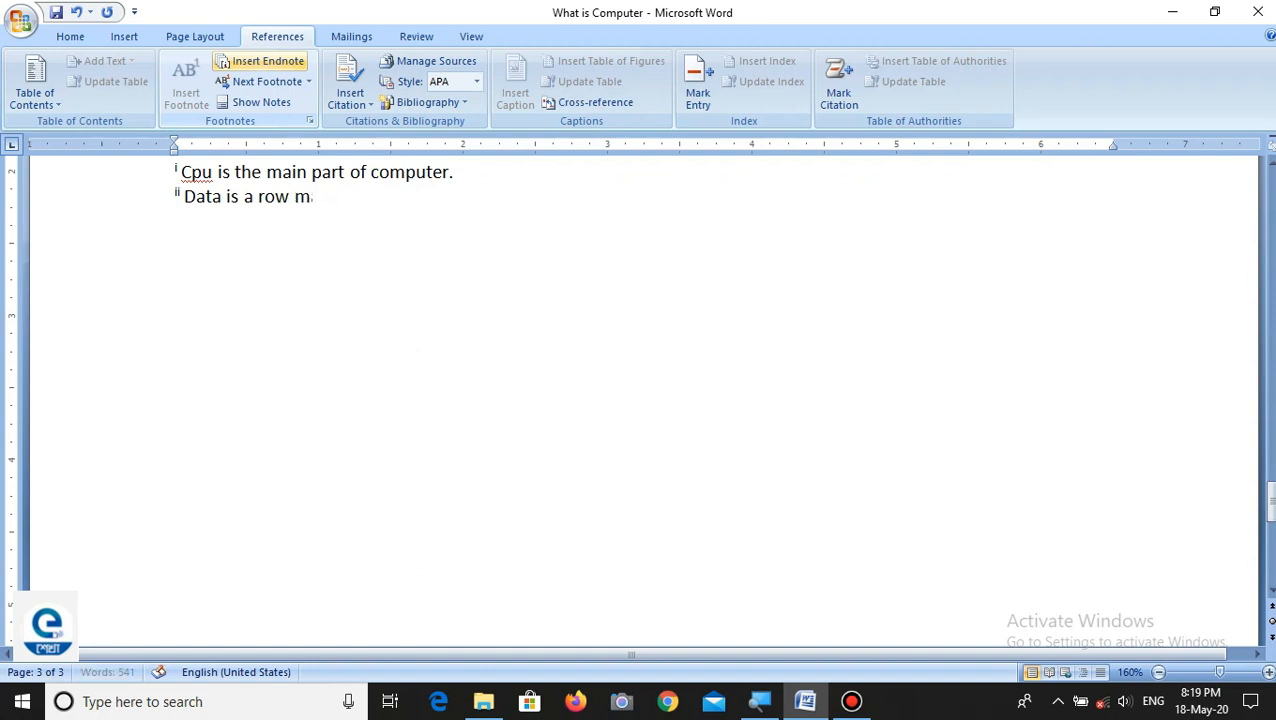
text(aterial of co)
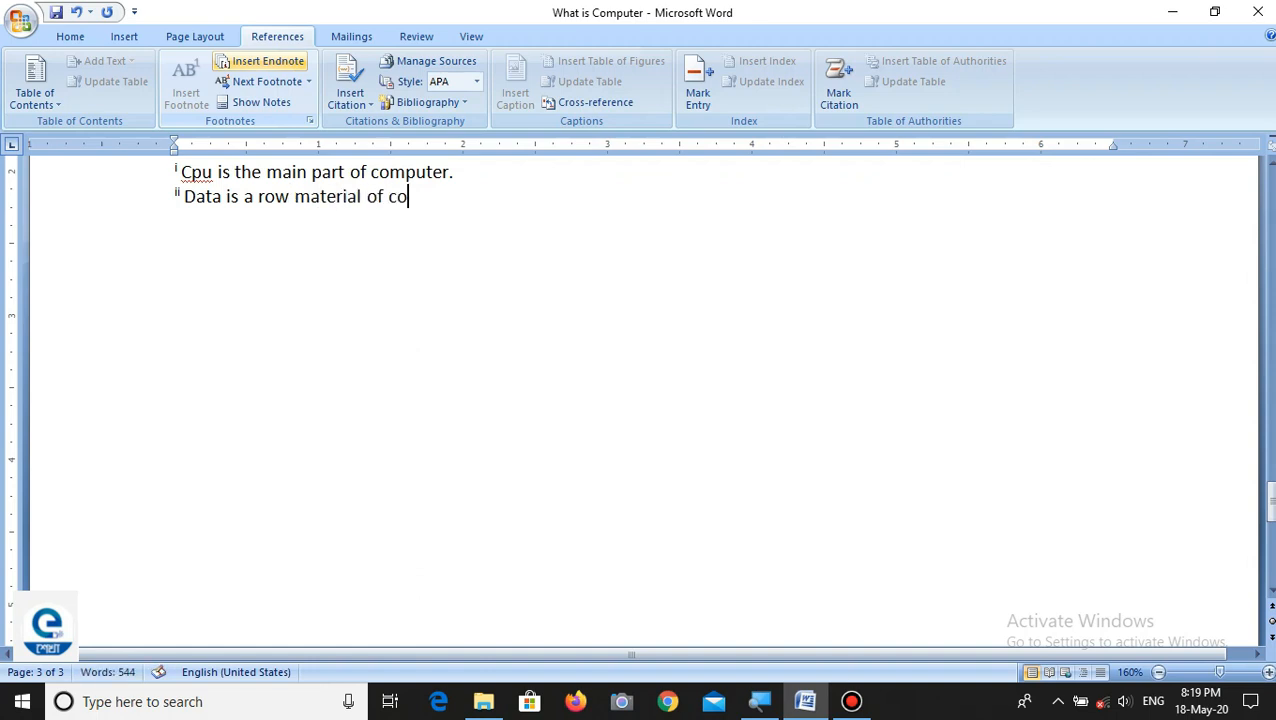
text(mputer.)
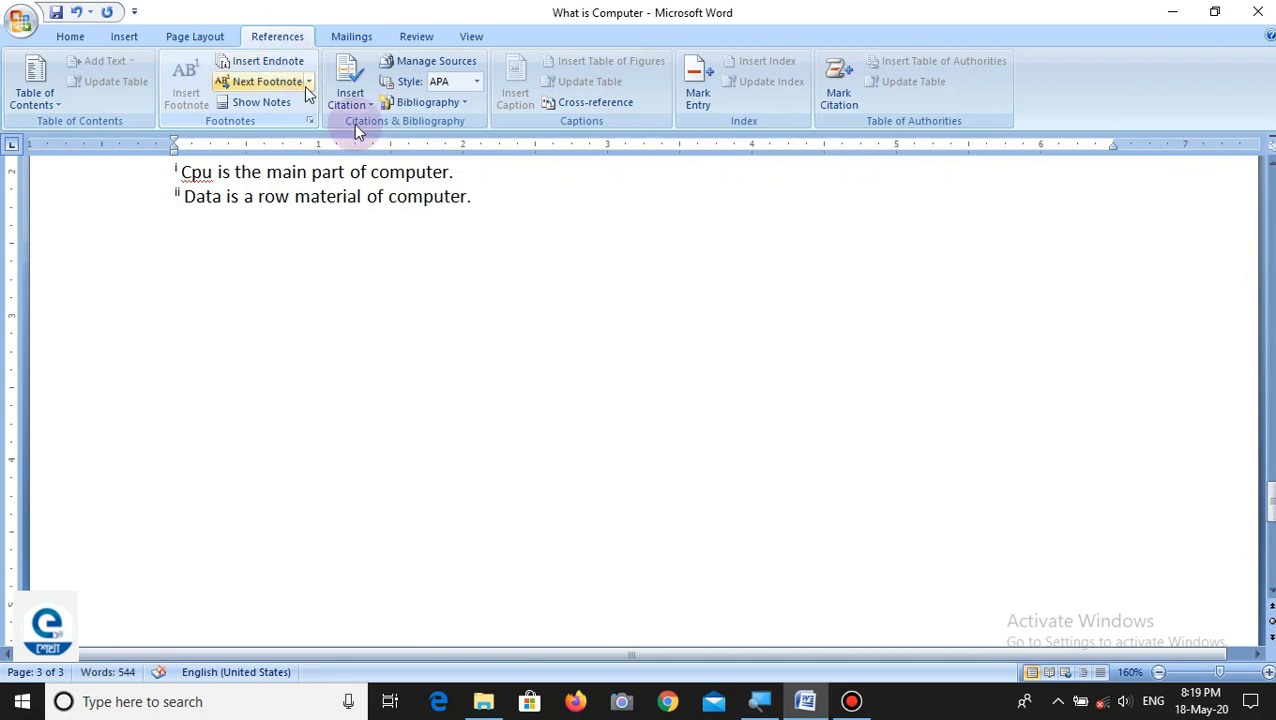
Go back to the "2. Storage" paragraph and preview the endnote at its reference mark after "data"
click(390, 171)
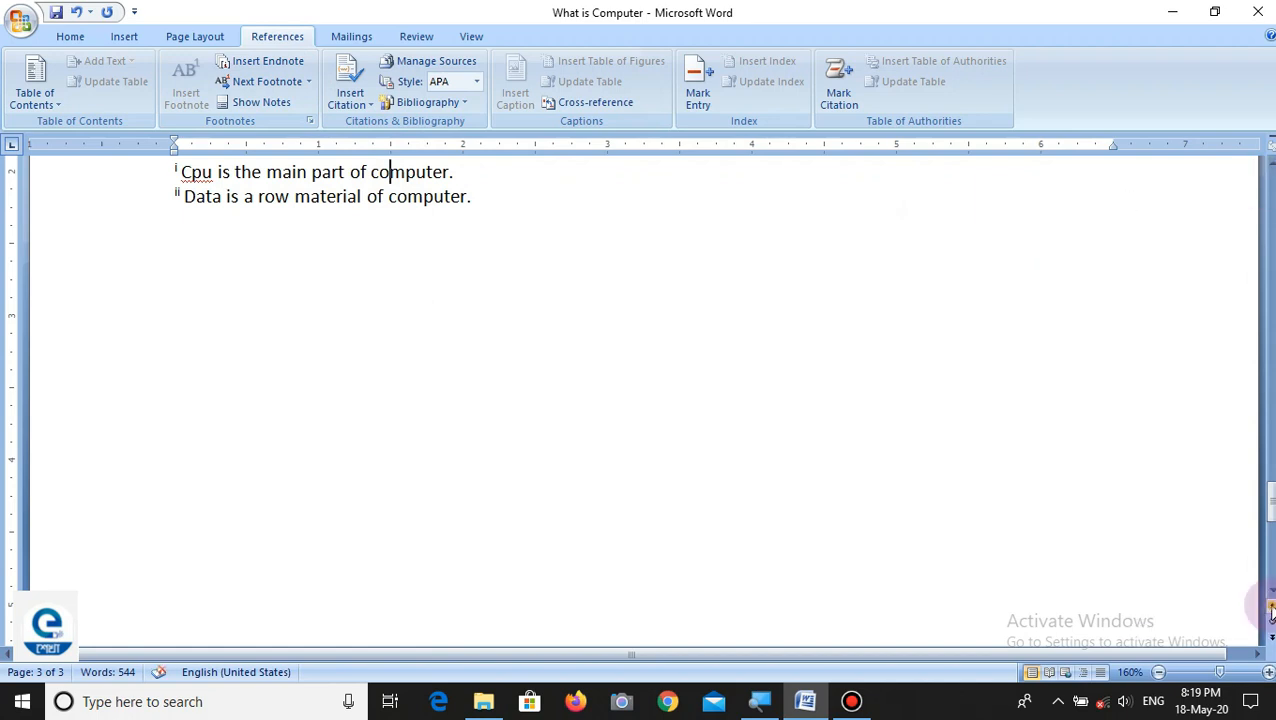
click(1264, 603)
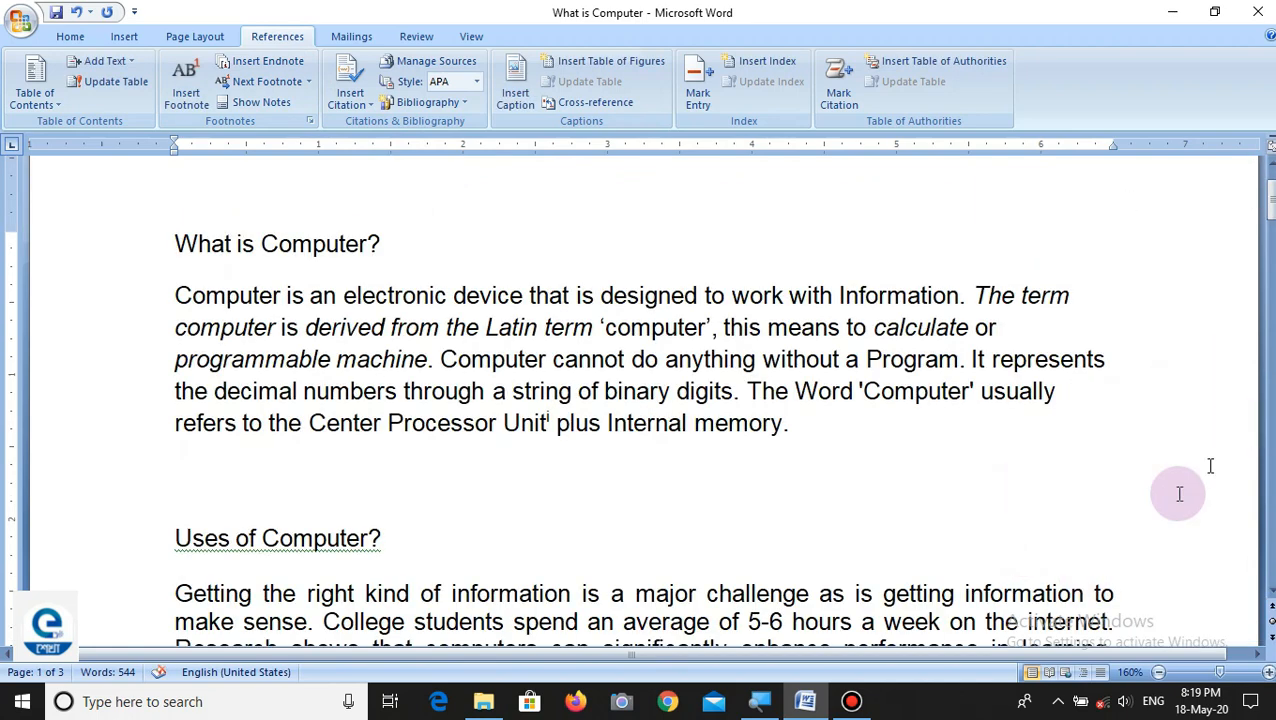
click(1268, 636)
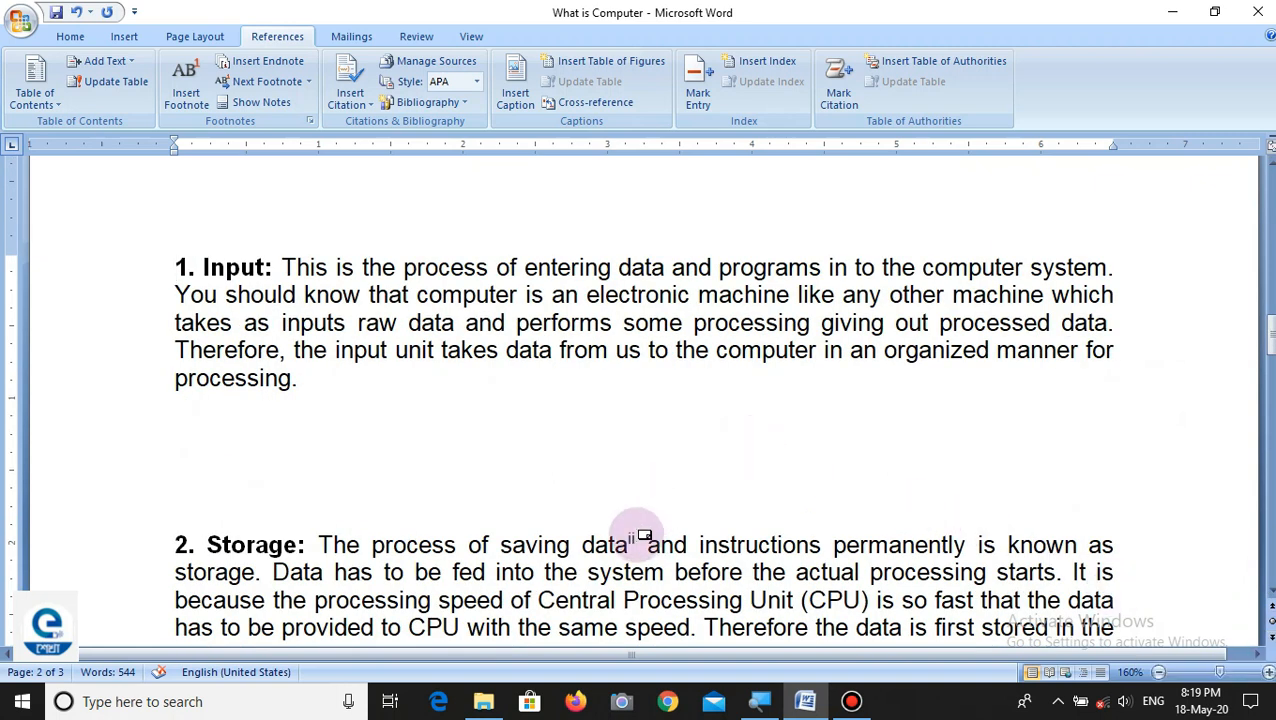
mouse_move(640, 538)
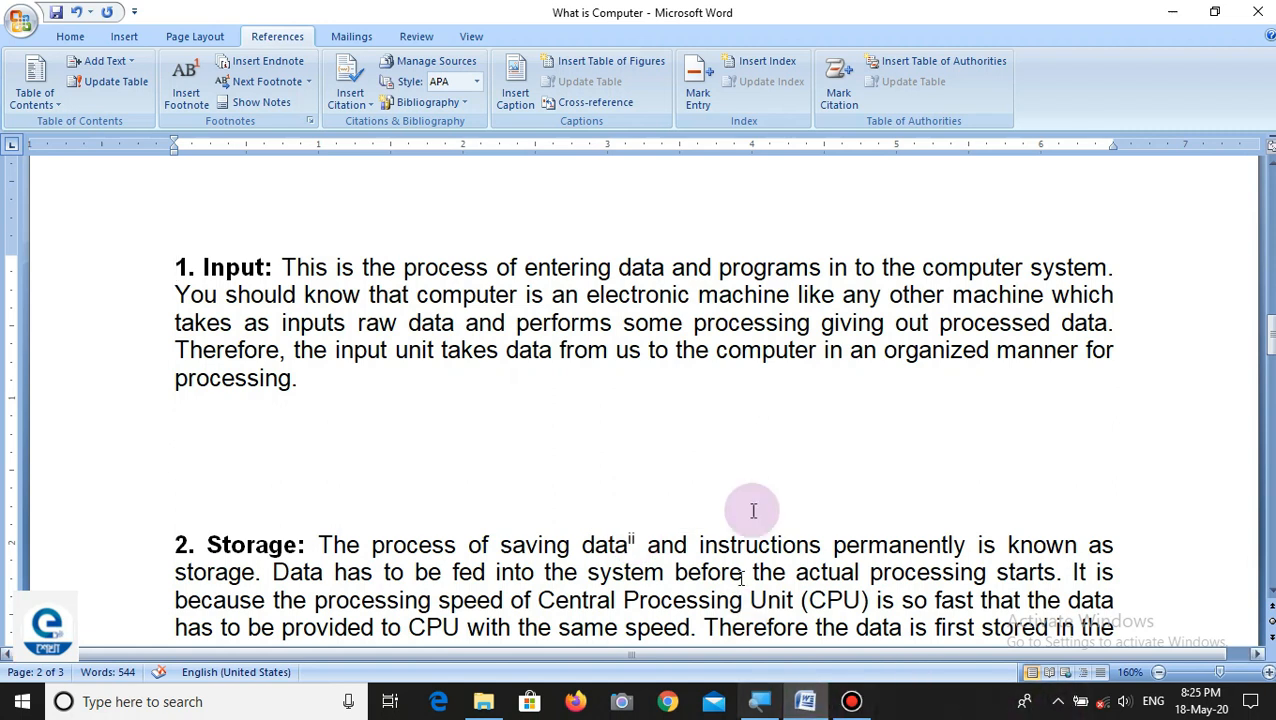
Delete the endnote reference after "data" in the "2. Storage" paragraph
click(629, 540)
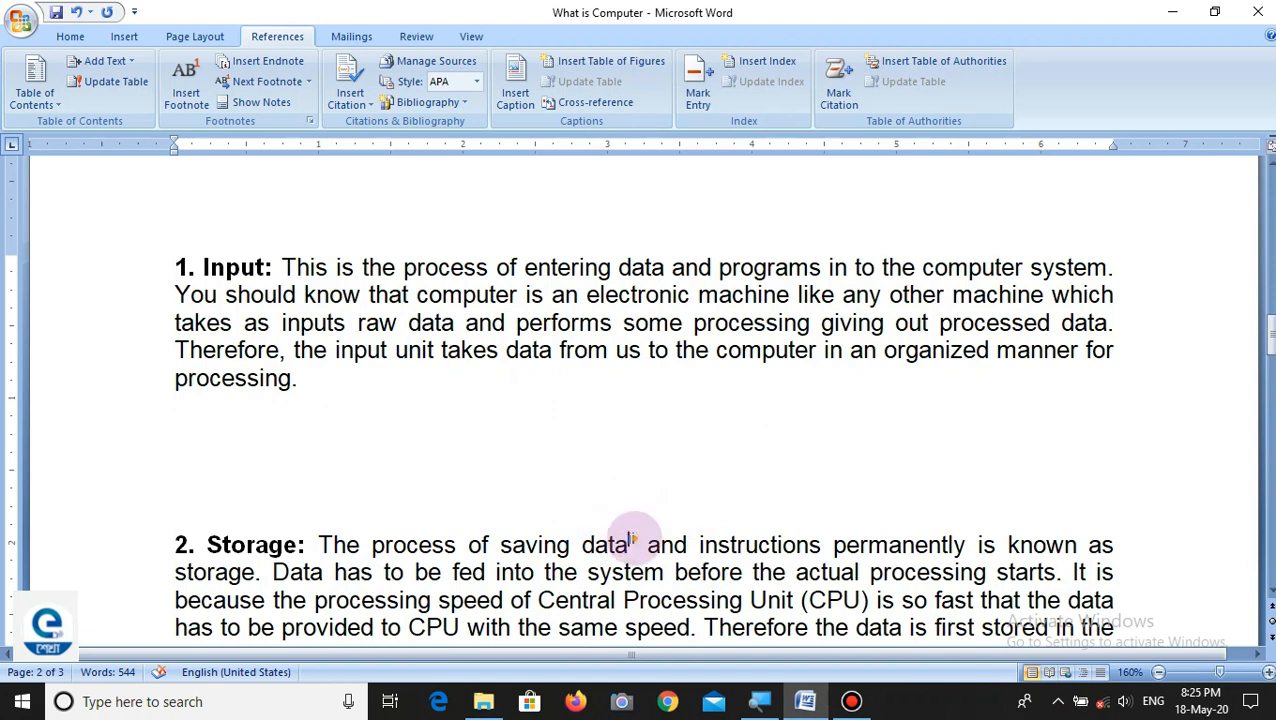
key(Delete)
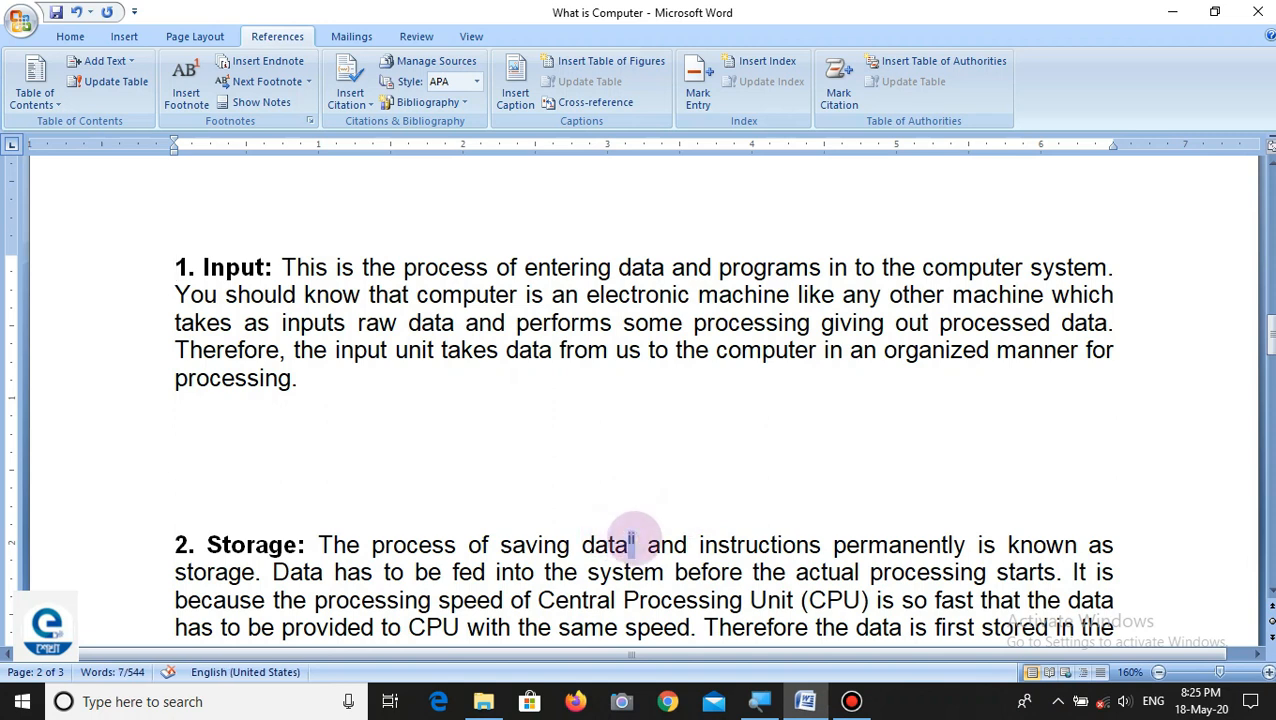
key(Delete)
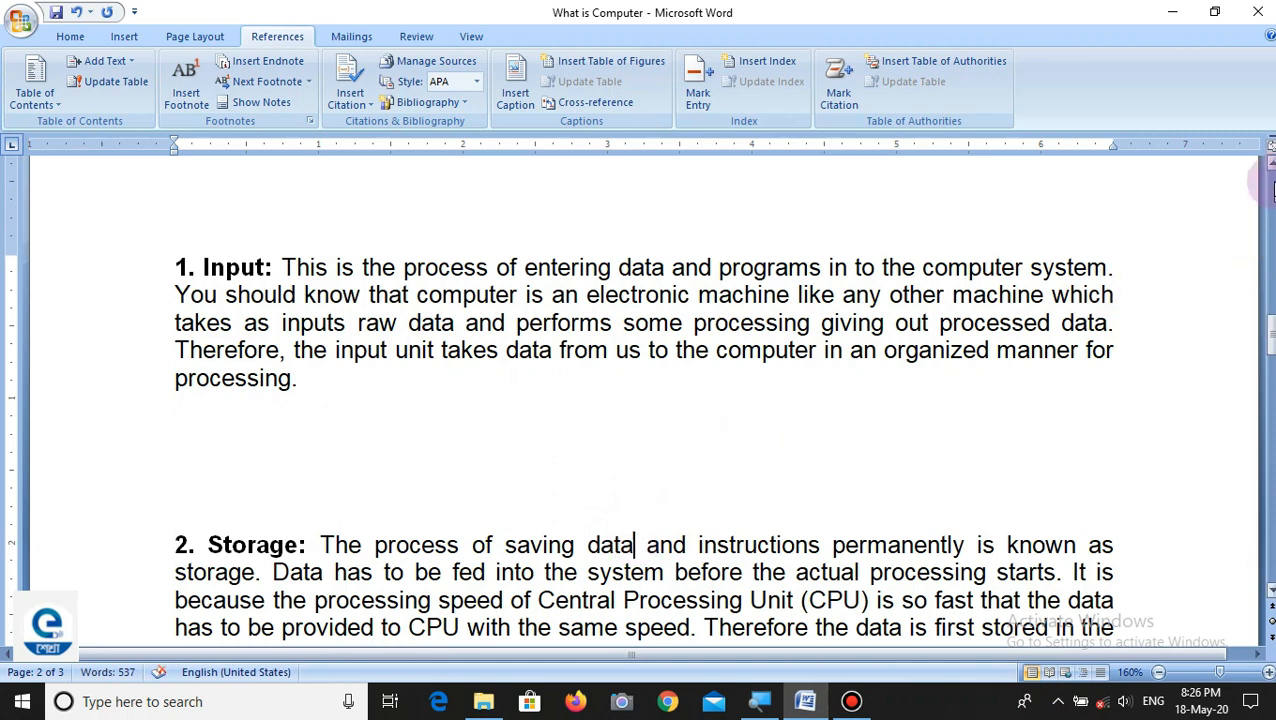
Delete the endnote reference after "Center Processor Unit" in the first paragraph
click(1269, 606)
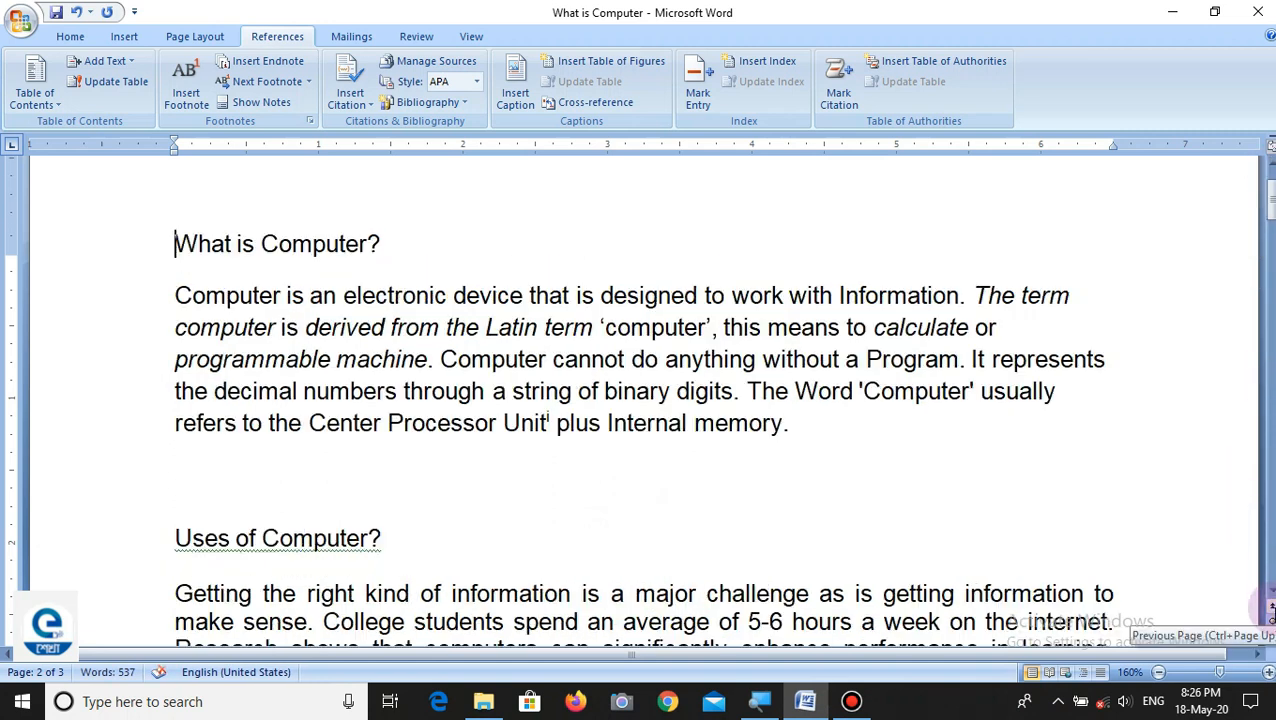
click(546, 421)
alt+click(548, 416)
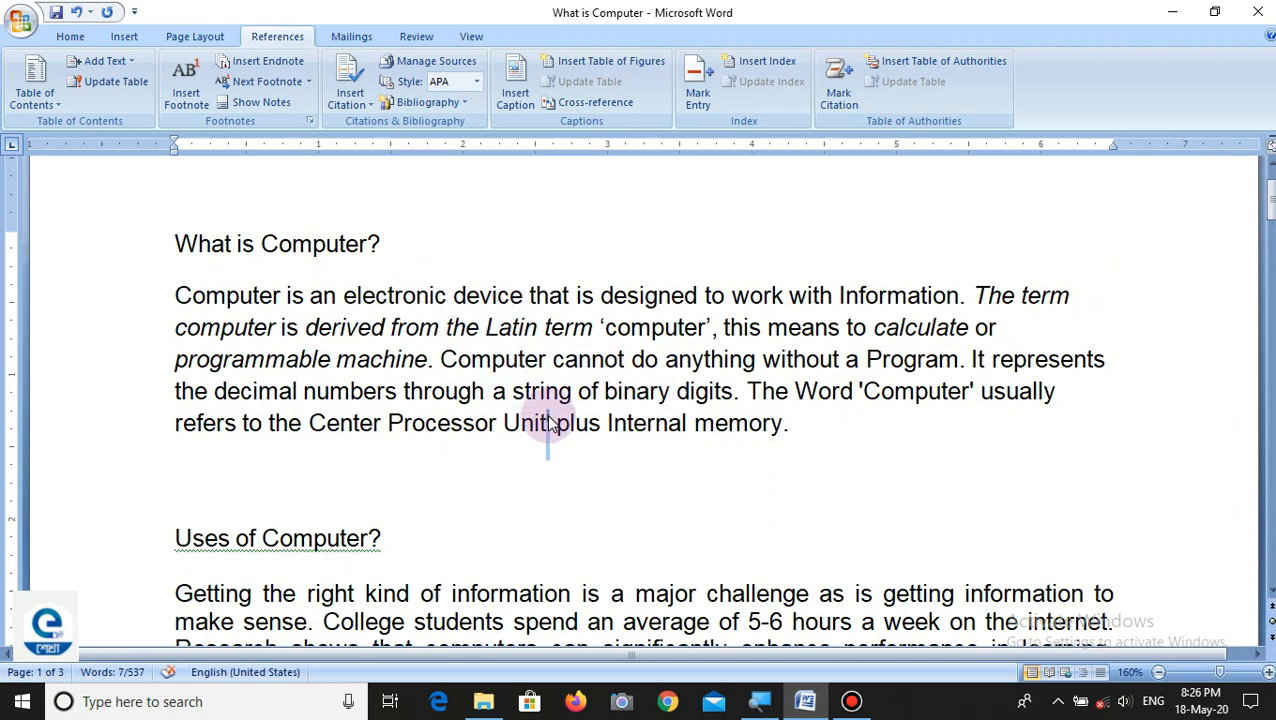
key(Delete)
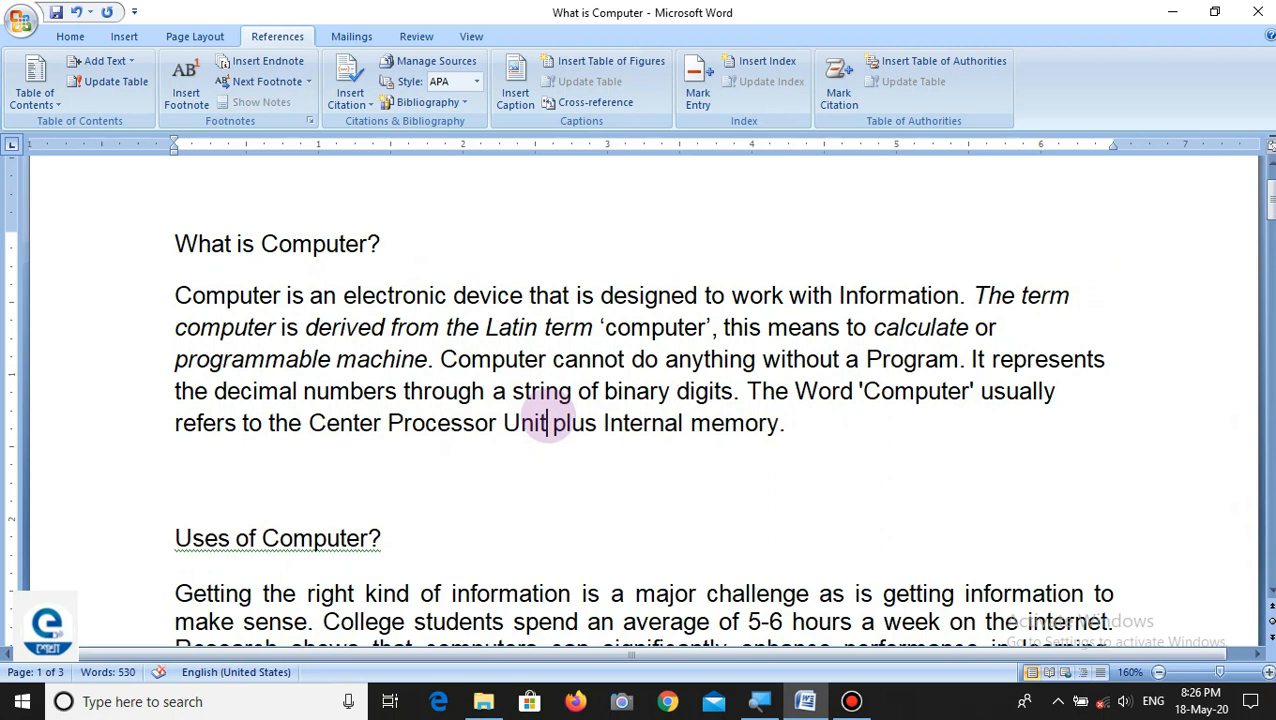